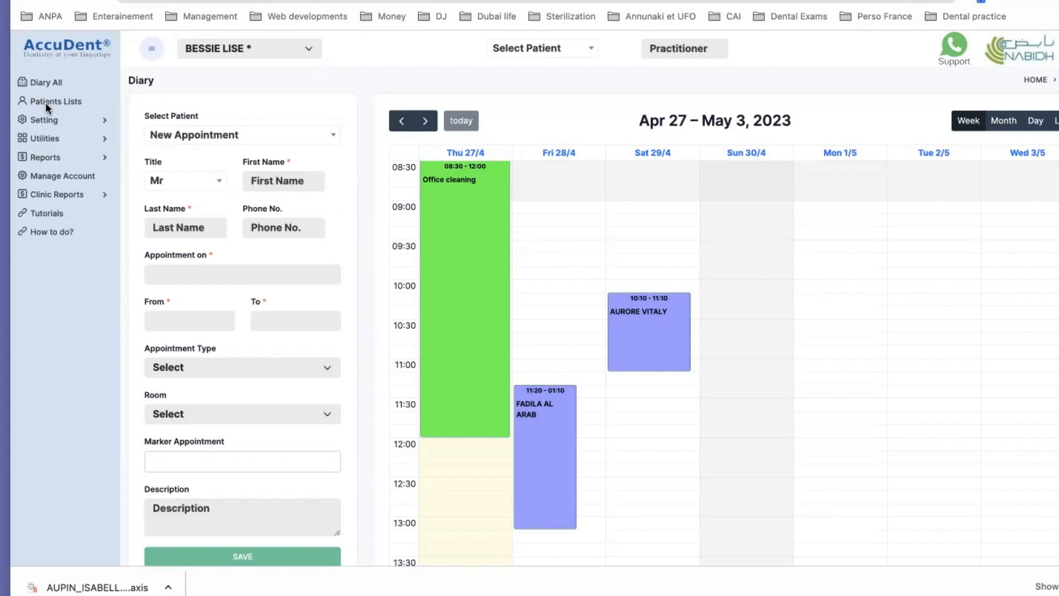
Expand the Setting menu in the left sidebar
left_click(104, 121)
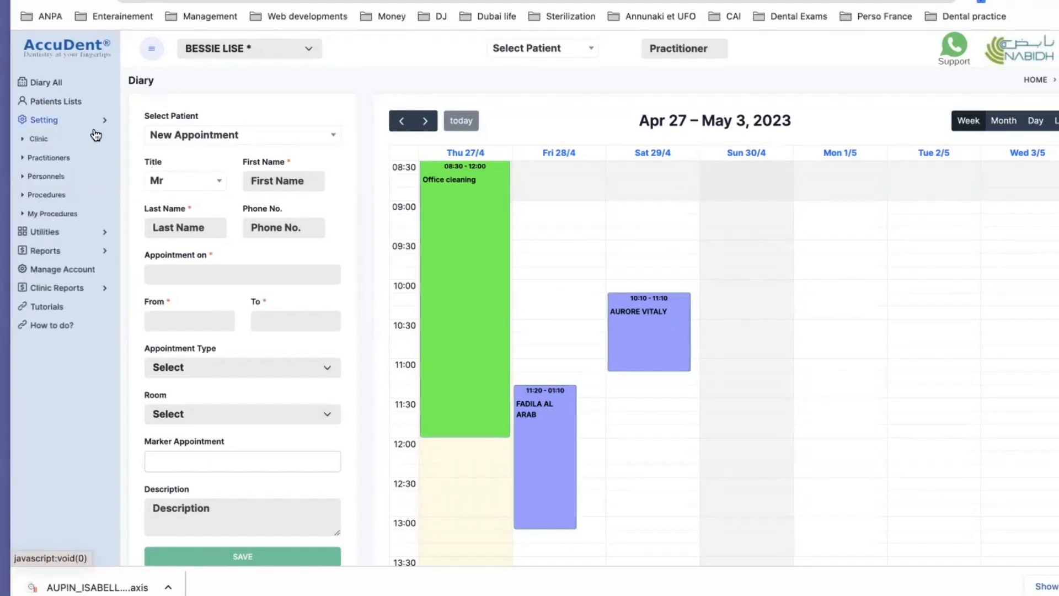
Open the Personnels list and the existing assistant's record in Update Personnel
left_click(54, 177)
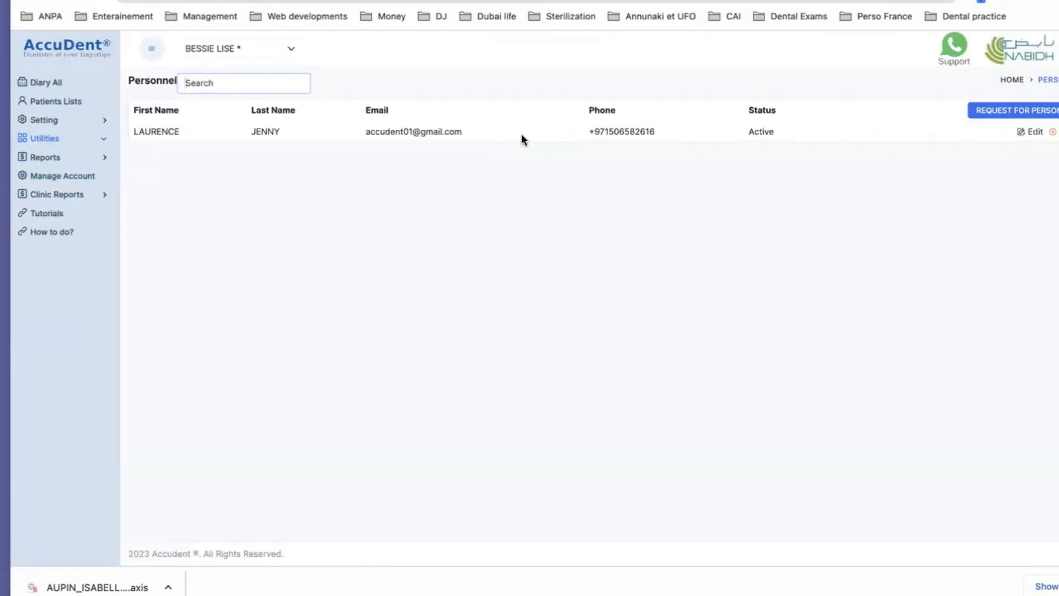
double_click(432, 131)
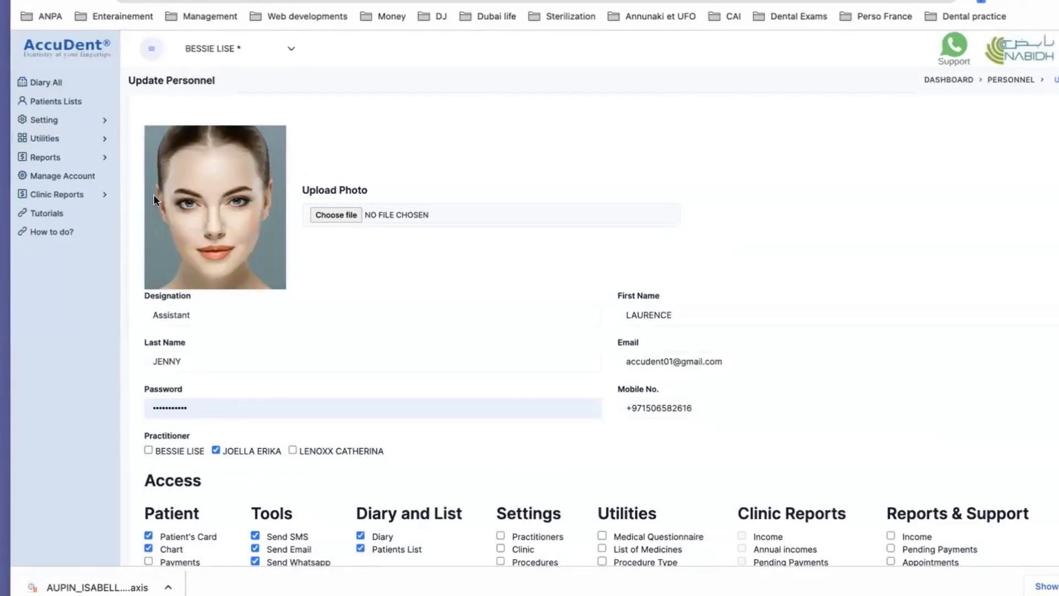
left_click(186, 317)
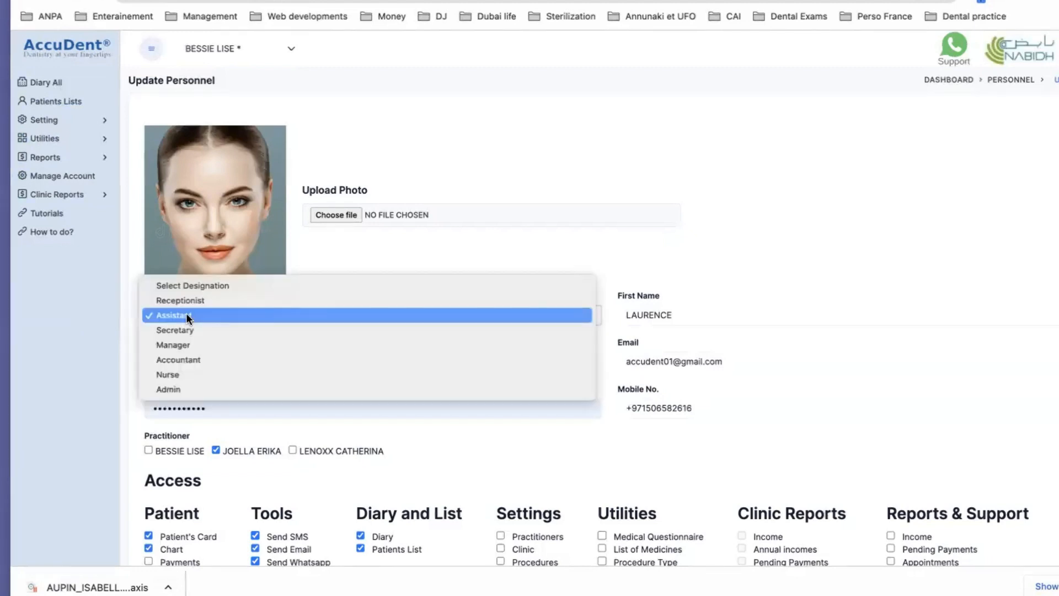
left_click(186, 313)
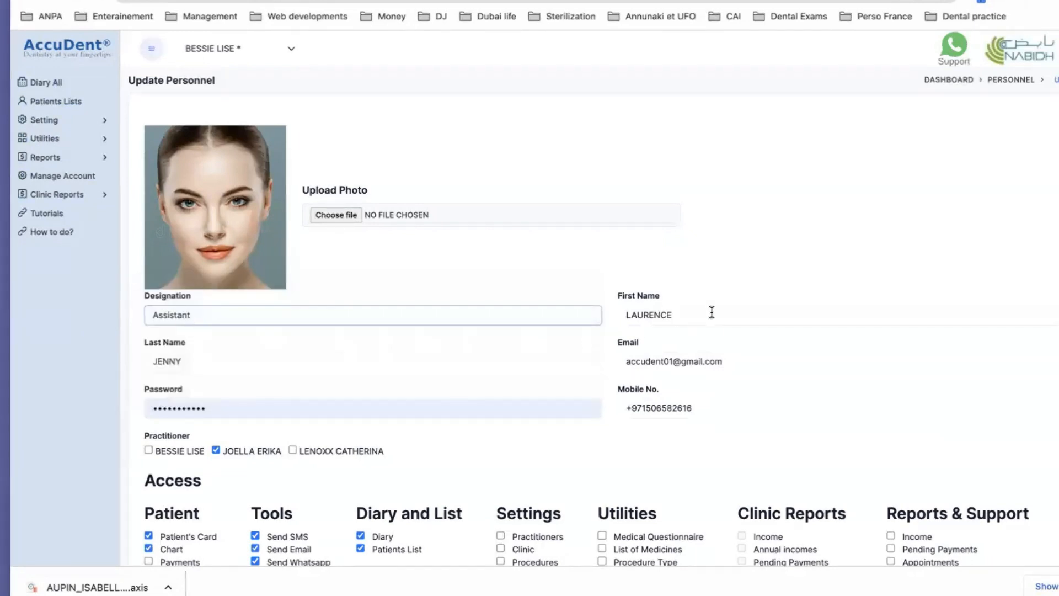
scroll(711, 312, "down", 2)
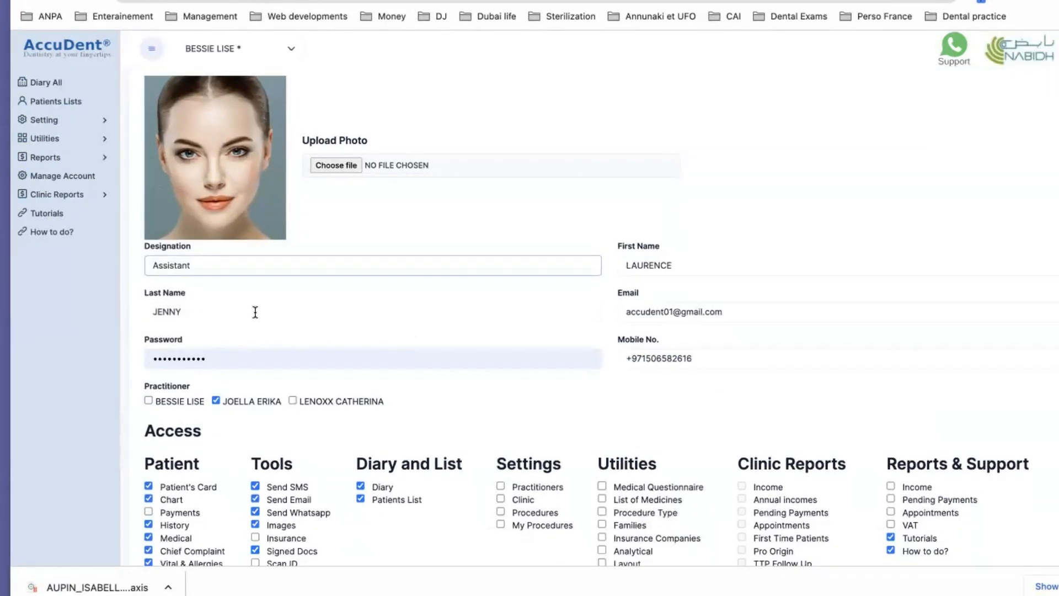
scroll(259, 309, "down", 4)
scroll(642, 202, "down", 1)
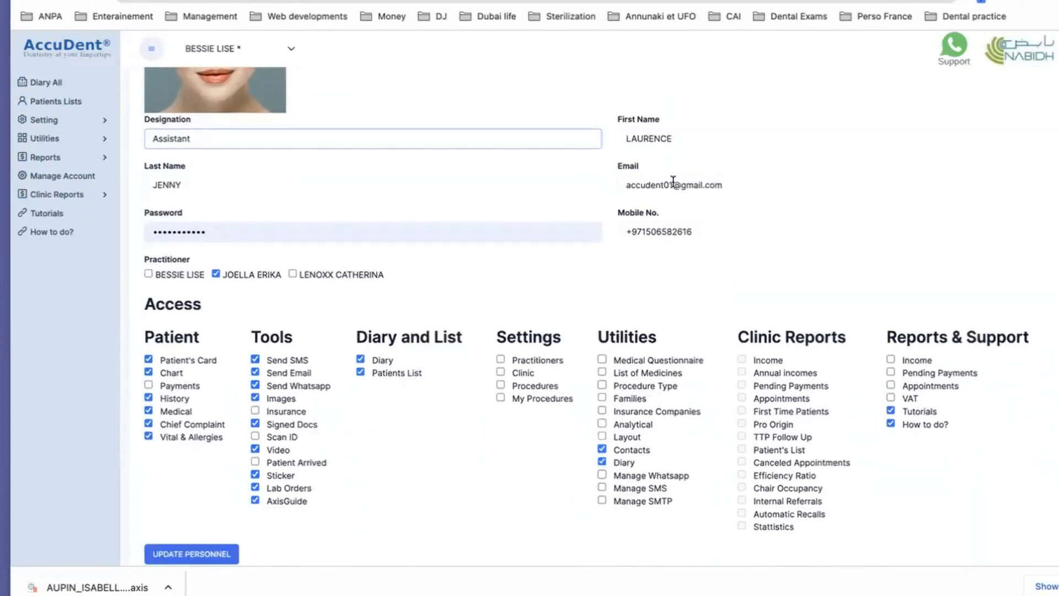
left_click(674, 184)
double_click(673, 184)
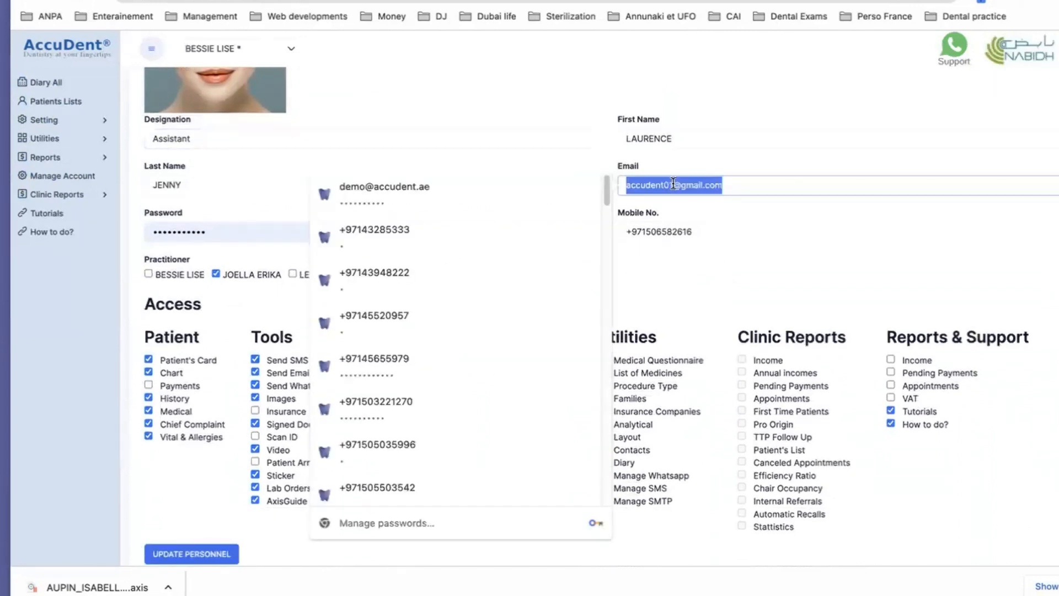
left_click(707, 269)
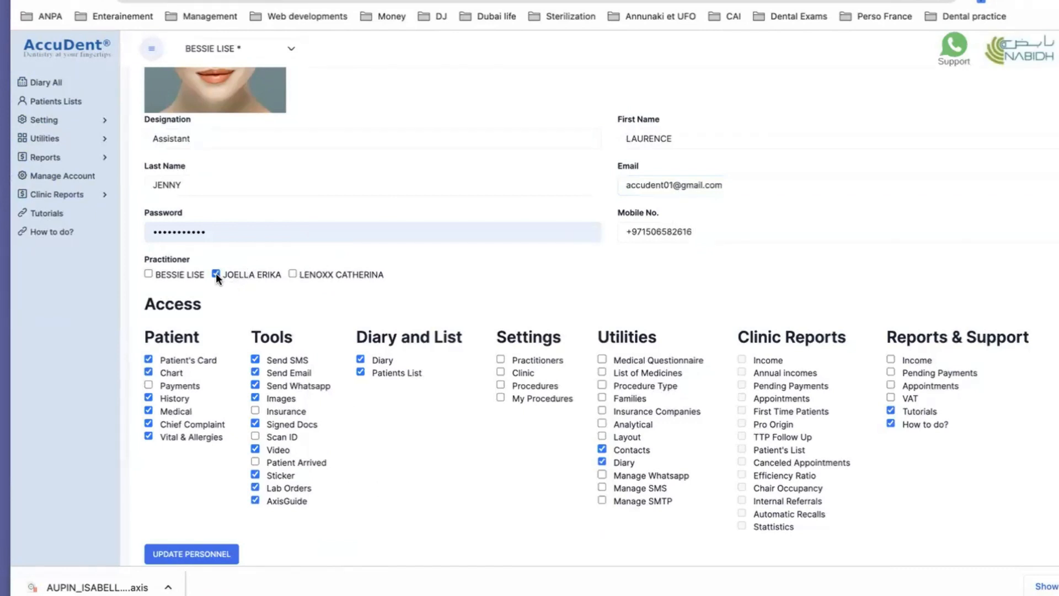
scroll(243, 298, "down", 1)
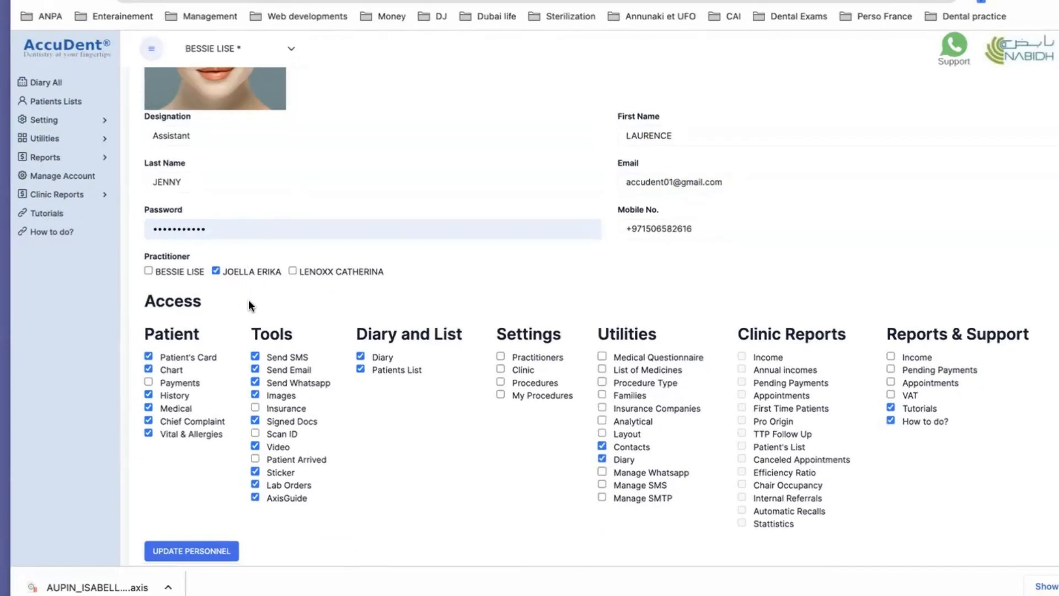
scroll(248, 300, "down", 1)
scroll(242, 277, "down", 1)
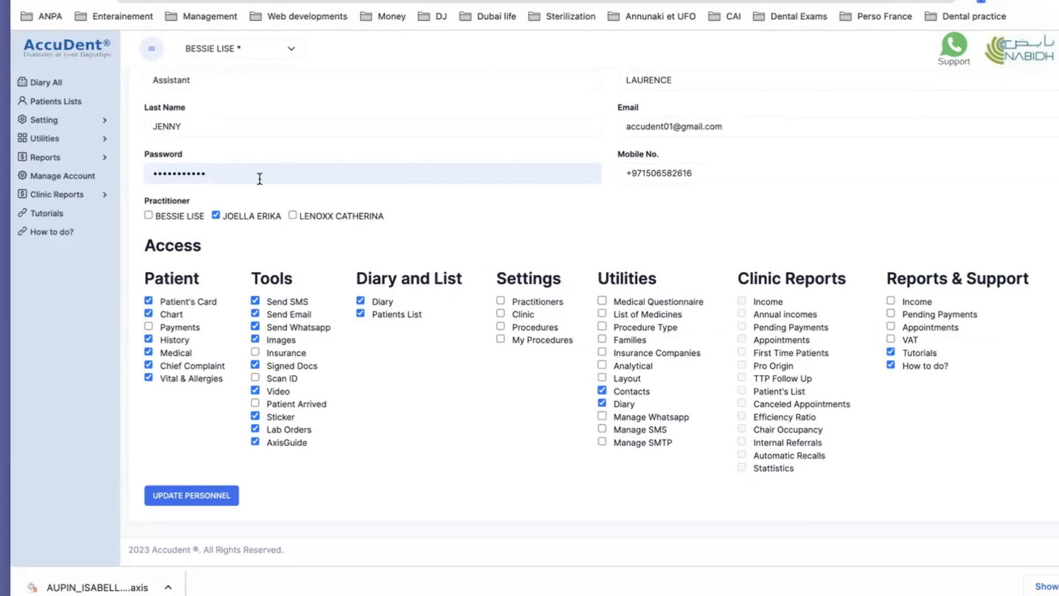
left_click(149, 216)
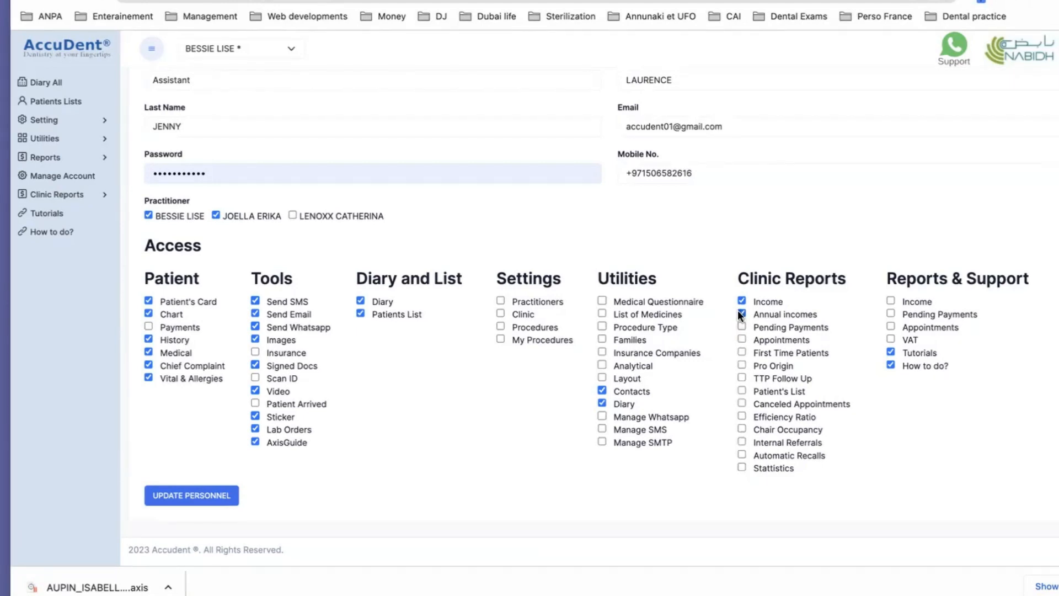
left_click(740, 313)
left_click(740, 301)
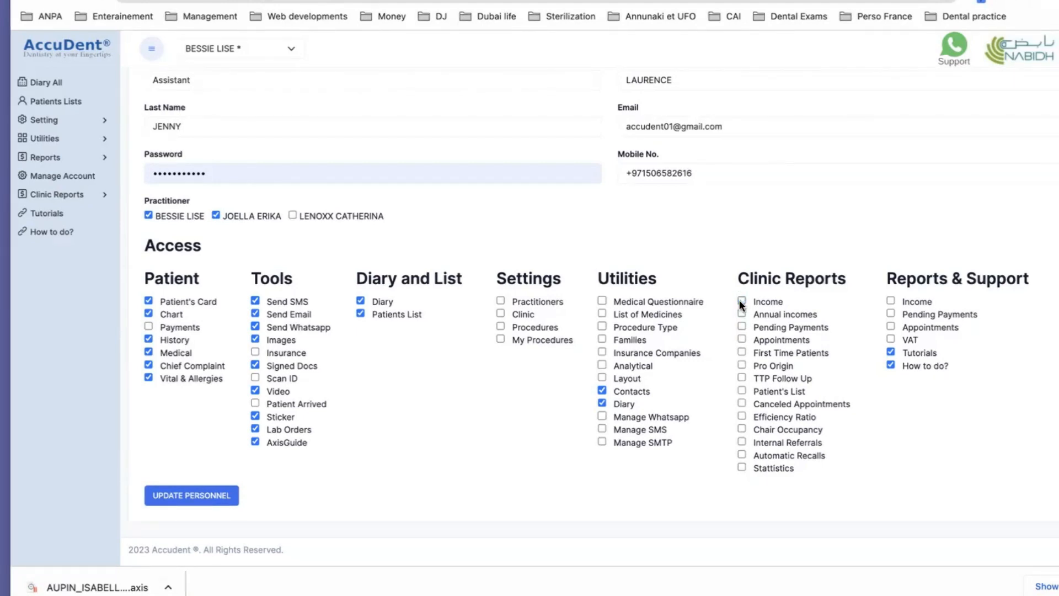
left_click(148, 215)
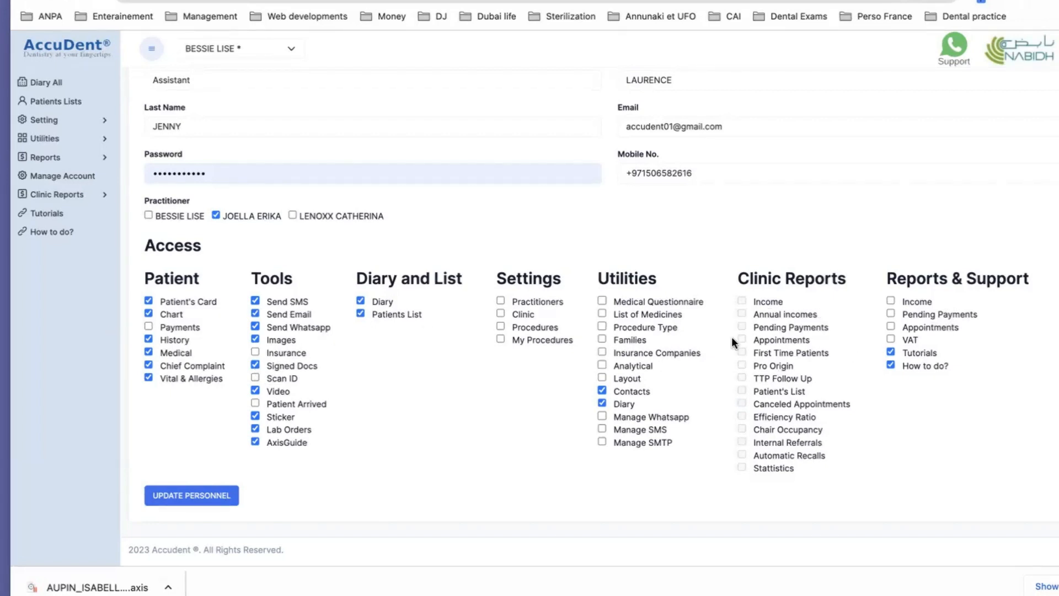
Return to the personnel list and start a new Request for Personnel form
scroll(658, 423, "up", 2)
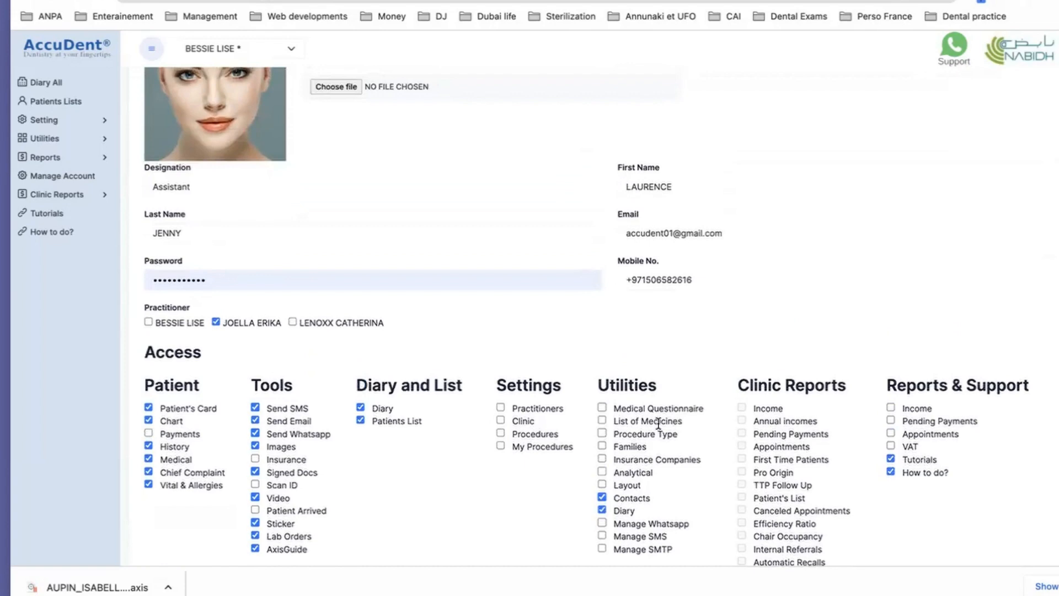
scroll(658, 424, "up", 3)
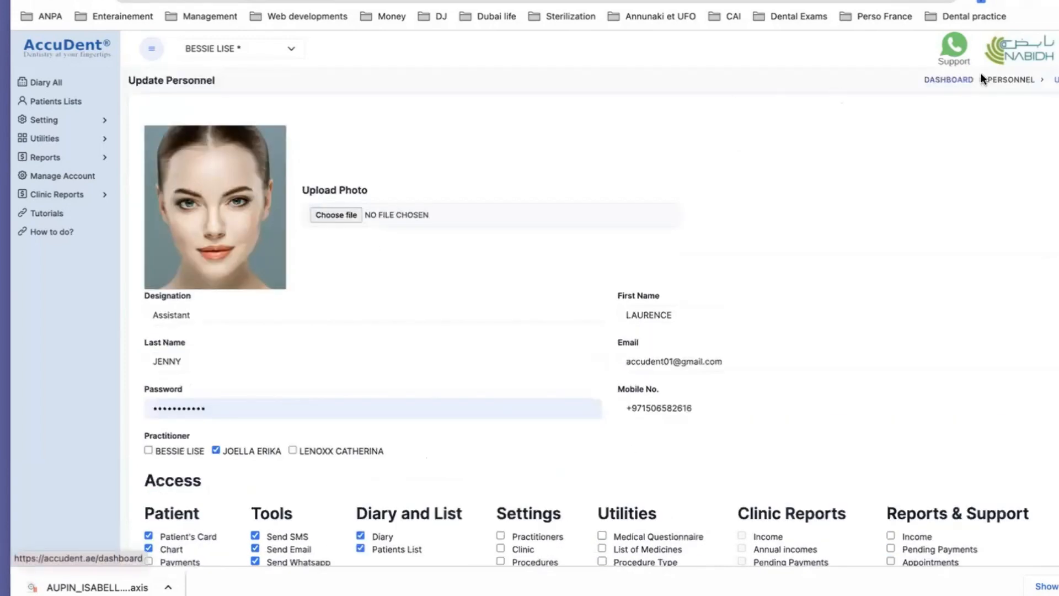
left_click(1012, 80)
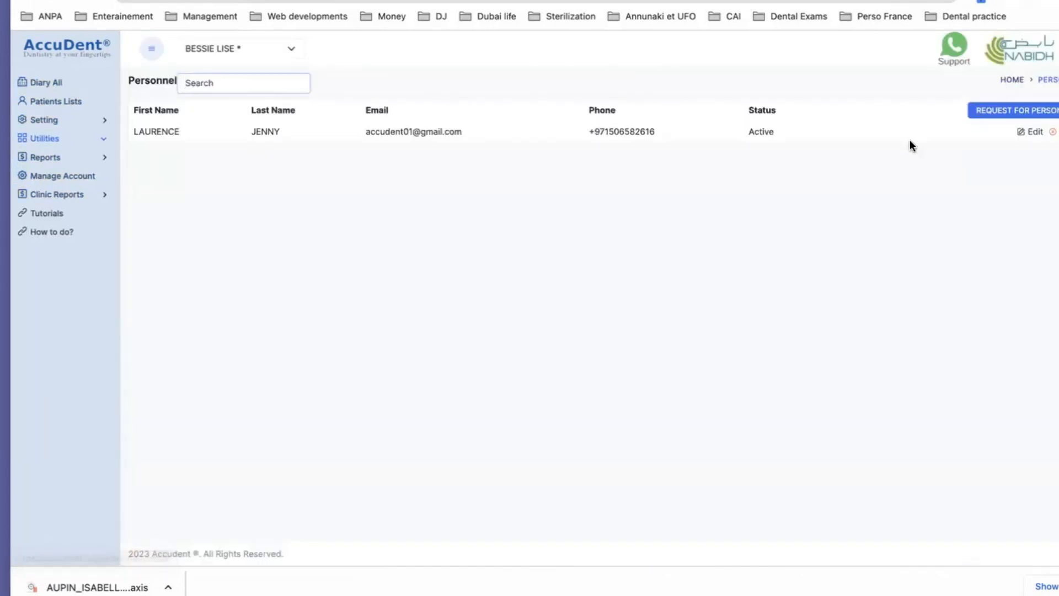
left_click(1010, 114)
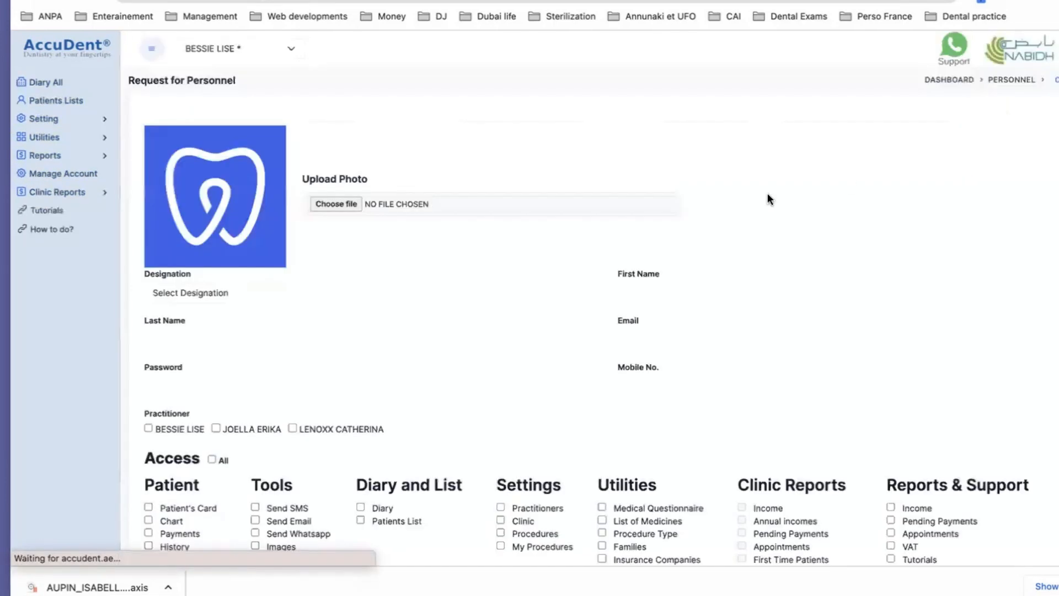
Upload SCREENSHOT 2023-04-27 AT 12.48.02.PNG as the profile photo
left_click(326, 204)
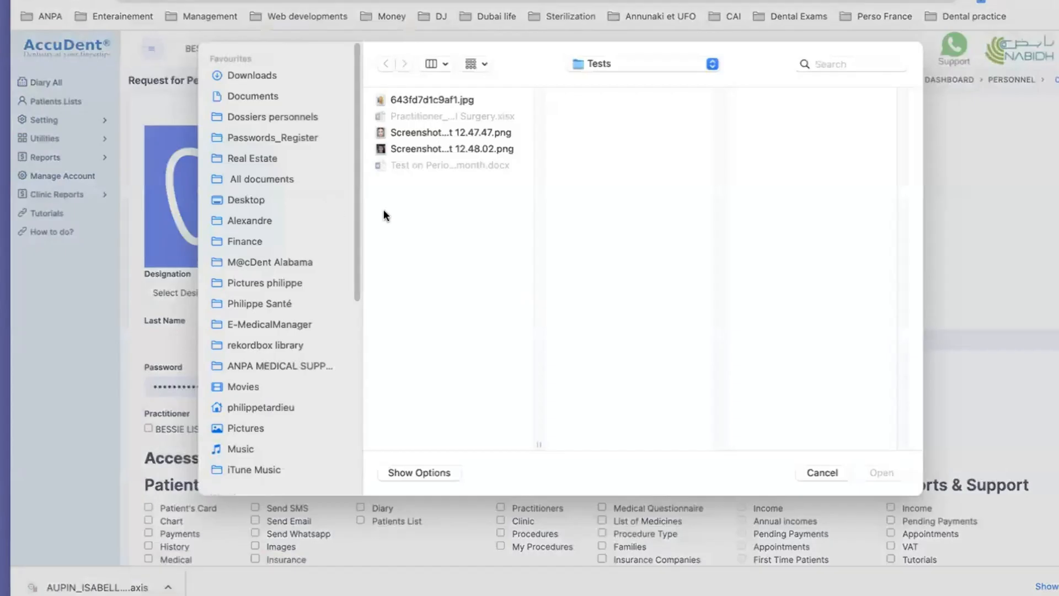
left_click(411, 156)
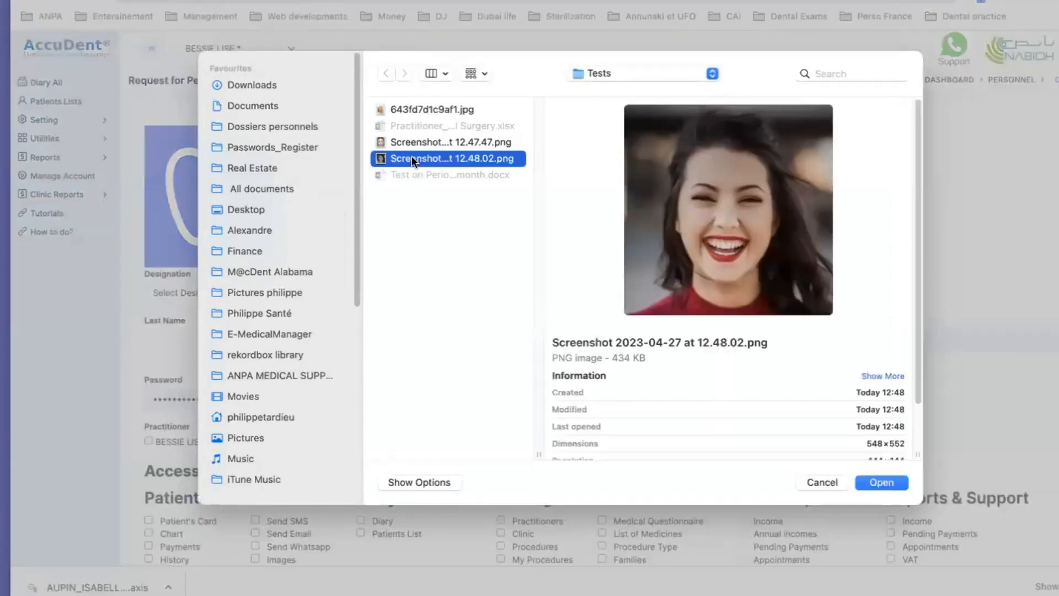
left_click(889, 481)
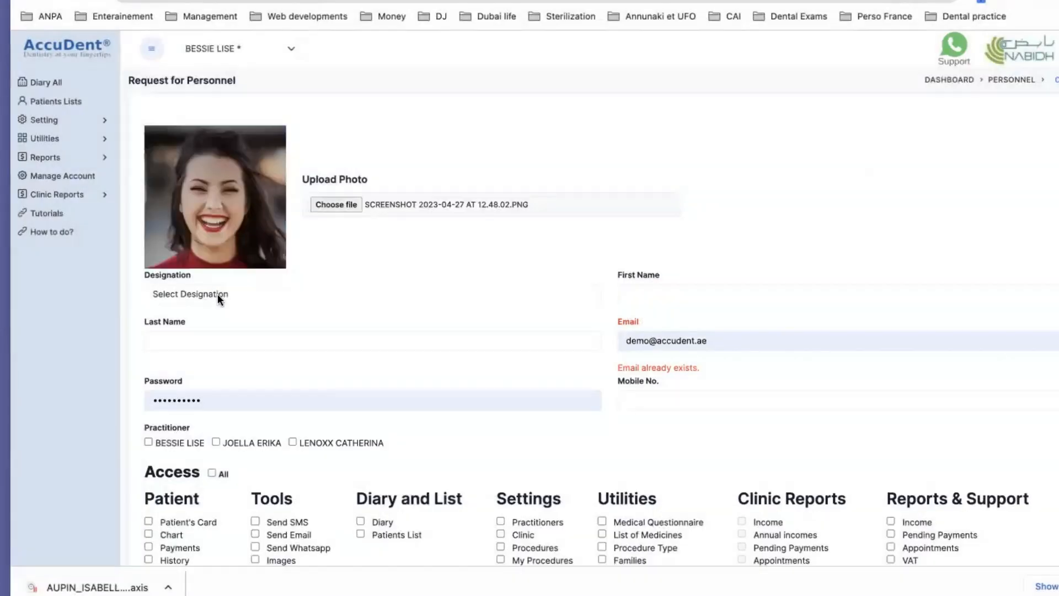
Set the designation to Secretary and enter the new staff member's first and last name
left_click(211, 293)
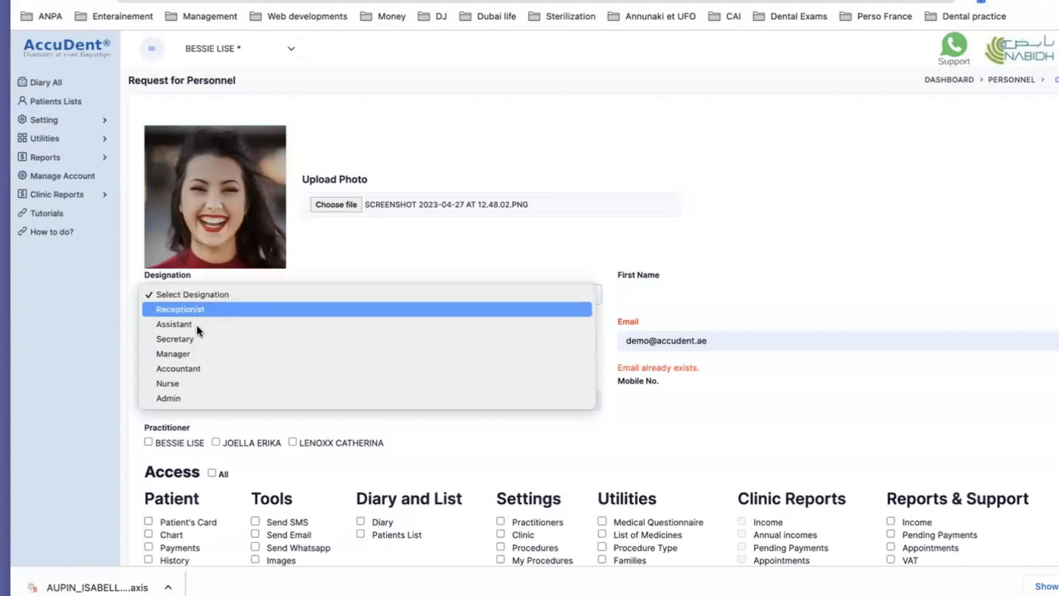
left_click(190, 339)
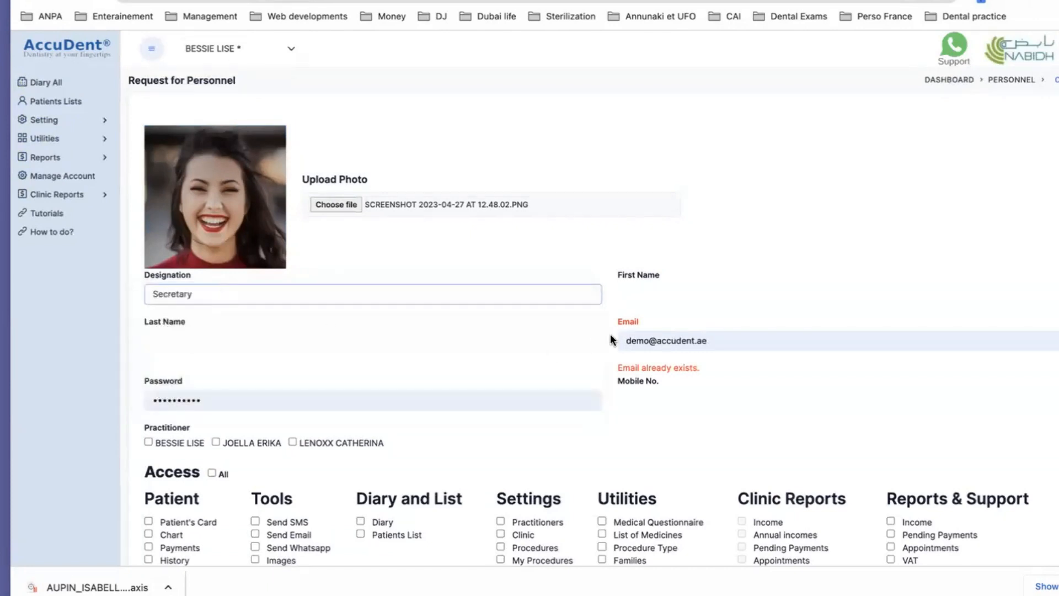
left_click(654, 293)
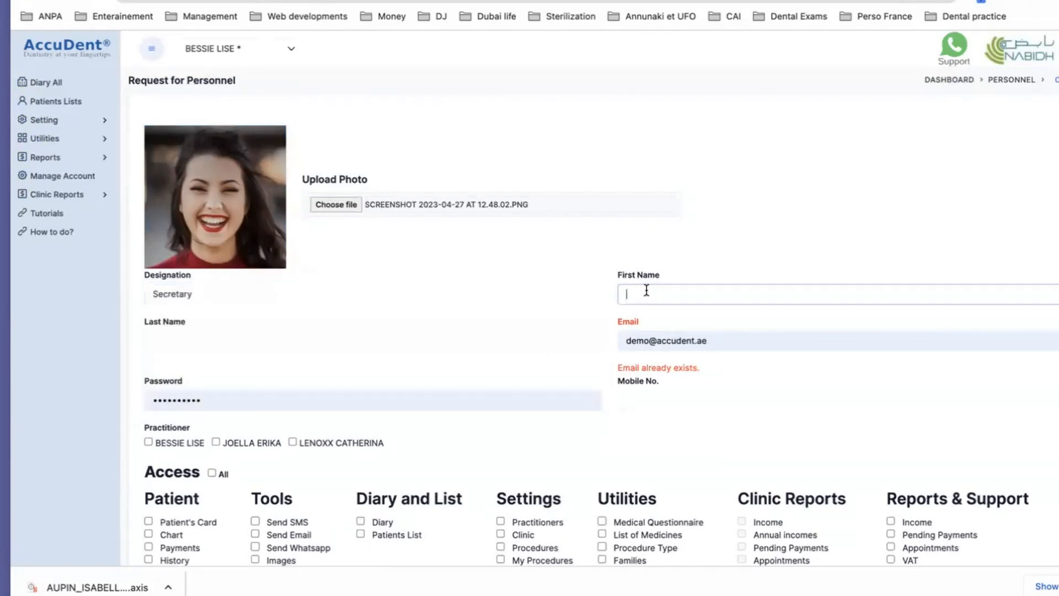
key("Tab")
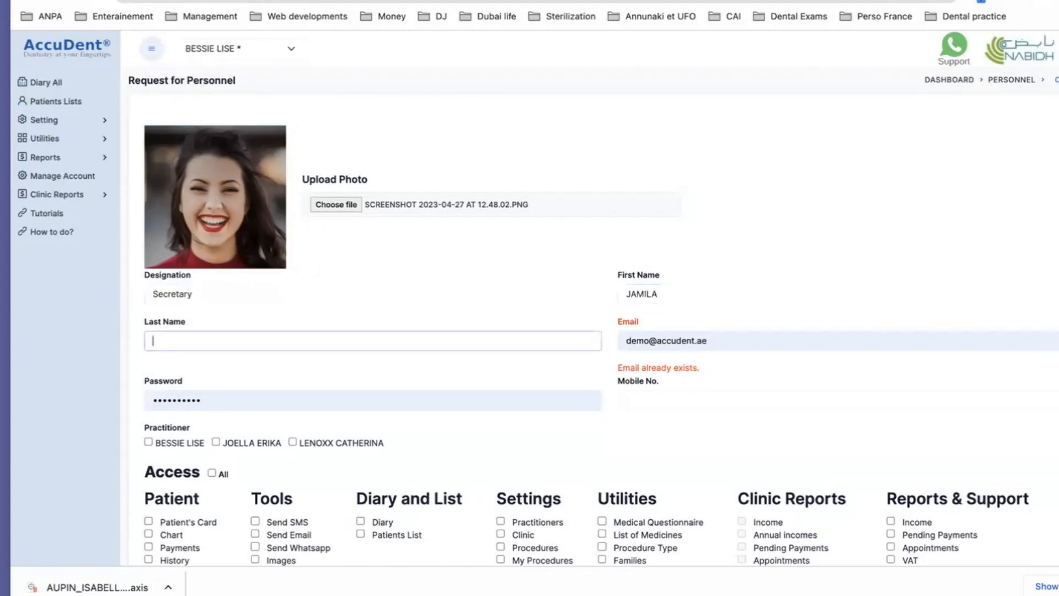
Replace the prefilled email with an unused email address for the new secretary
left_click(666, 342)
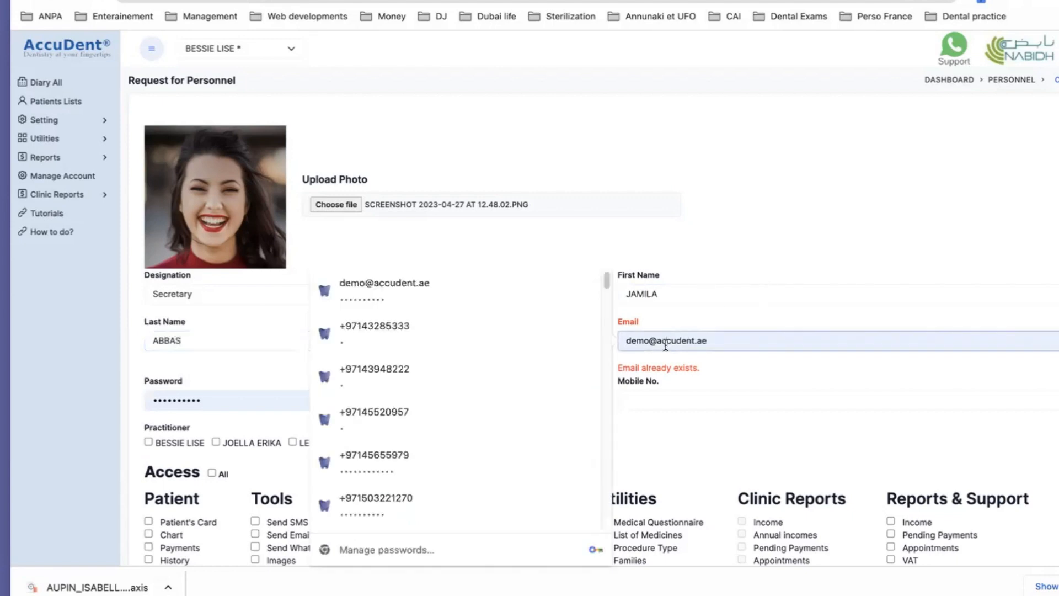
double_click(666, 342)
left_click_drag(719, 342, 614, 344)
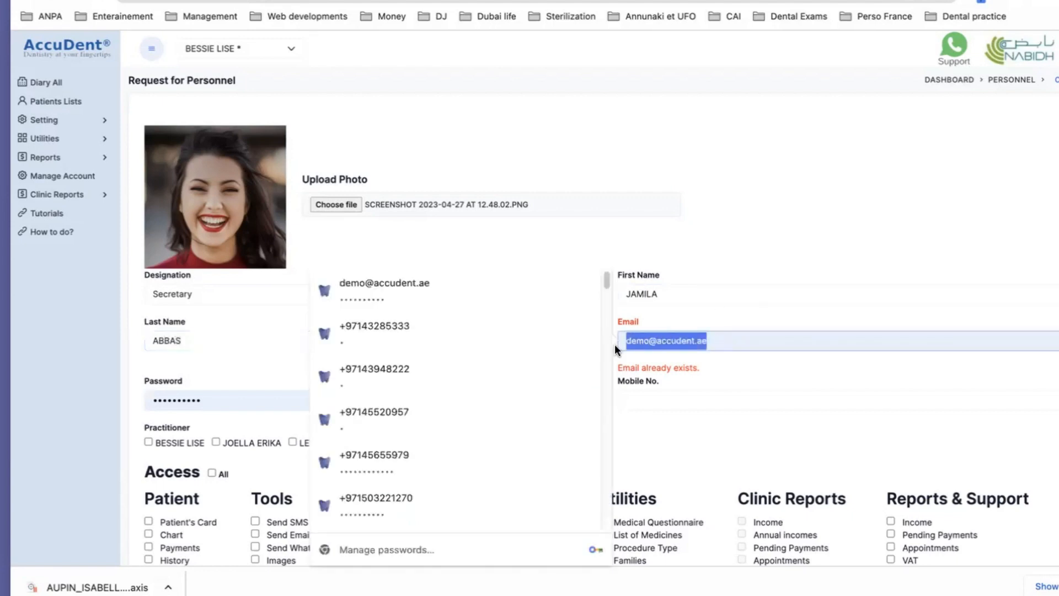
key("super+v")
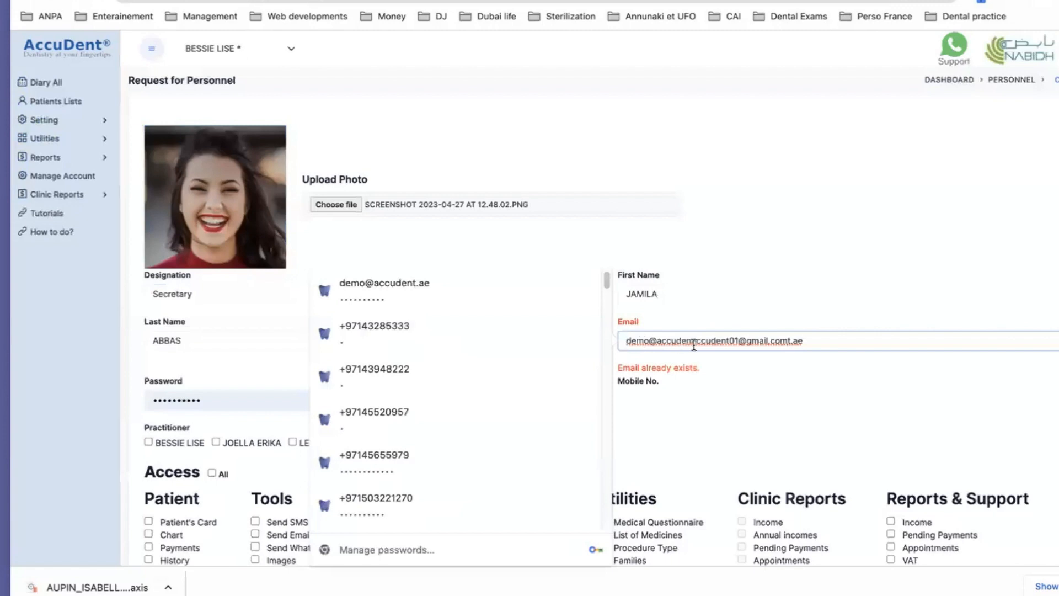
left_click_drag(828, 345, 622, 343)
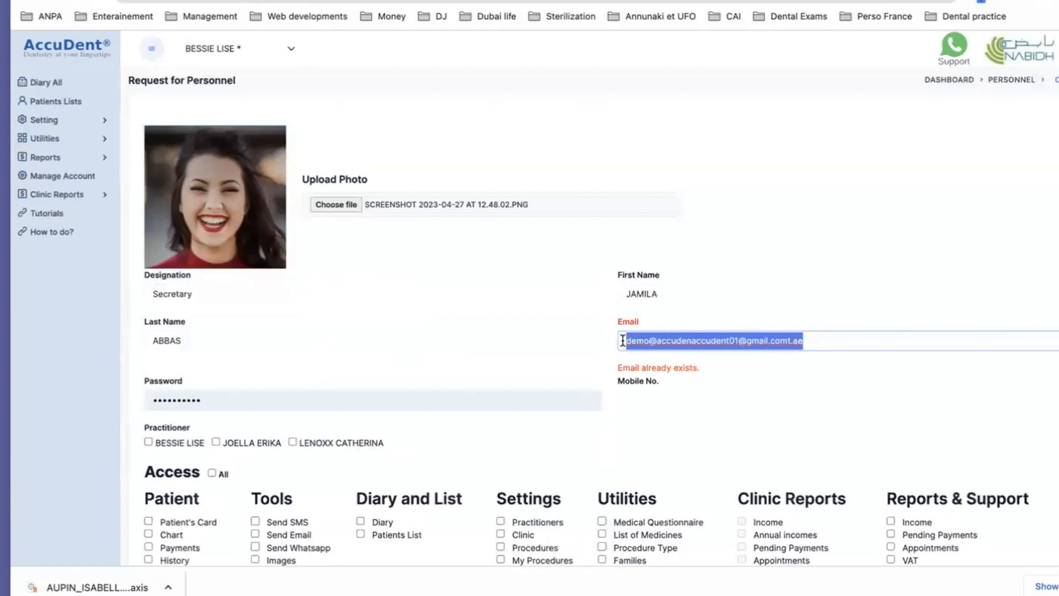
key("BackSpace")
key("super+v")
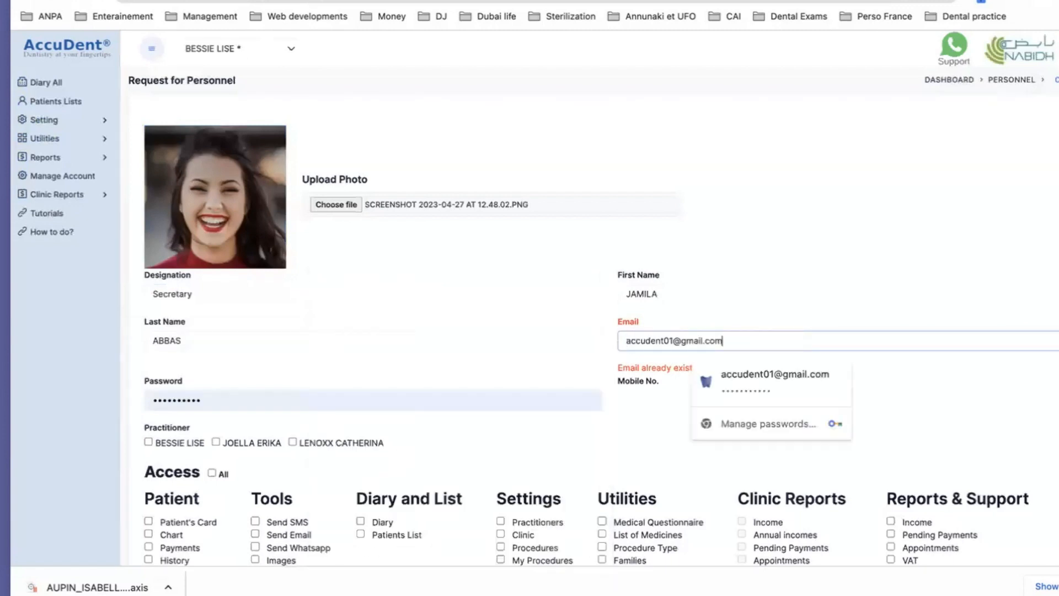
left_click(673, 340)
key("BackSpace")
type("2")
left_click(658, 375)
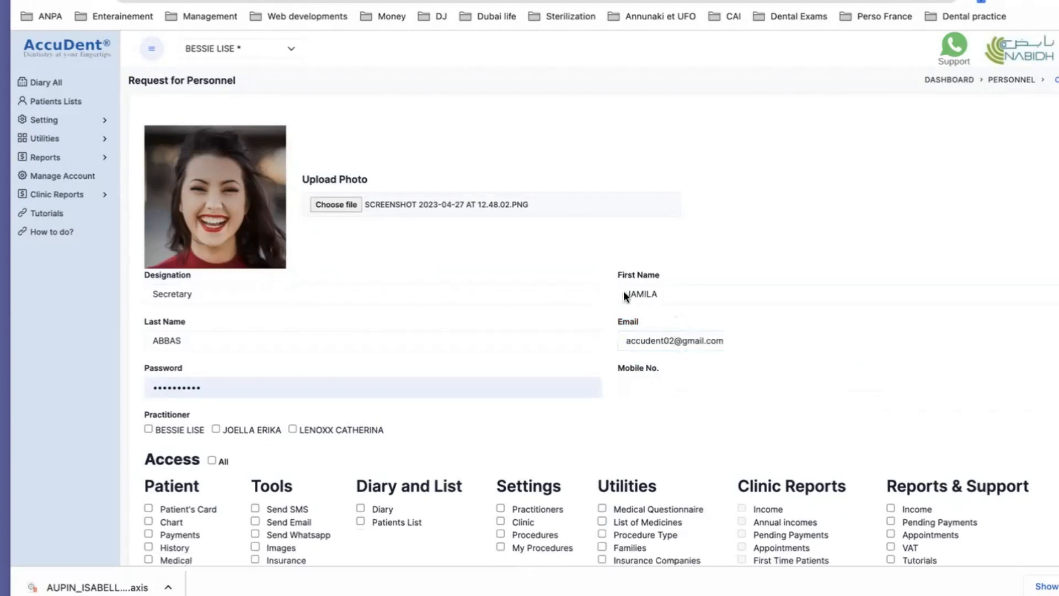
Enter the secretary's mobile number
left_click(670, 390)
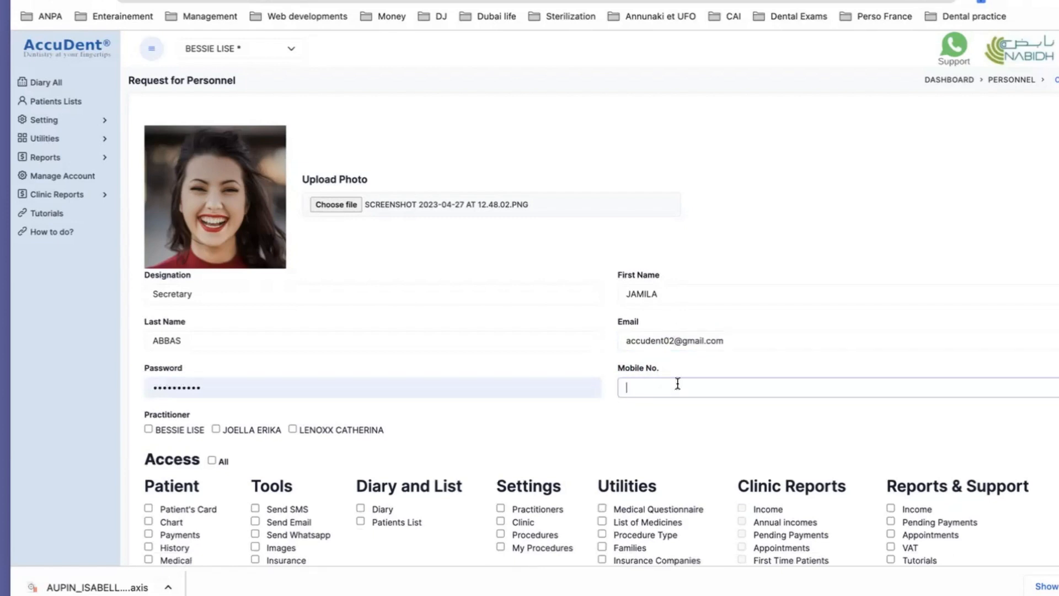
scroll(415, 428, "down", 2)
scroll(411, 425, "down", 1)
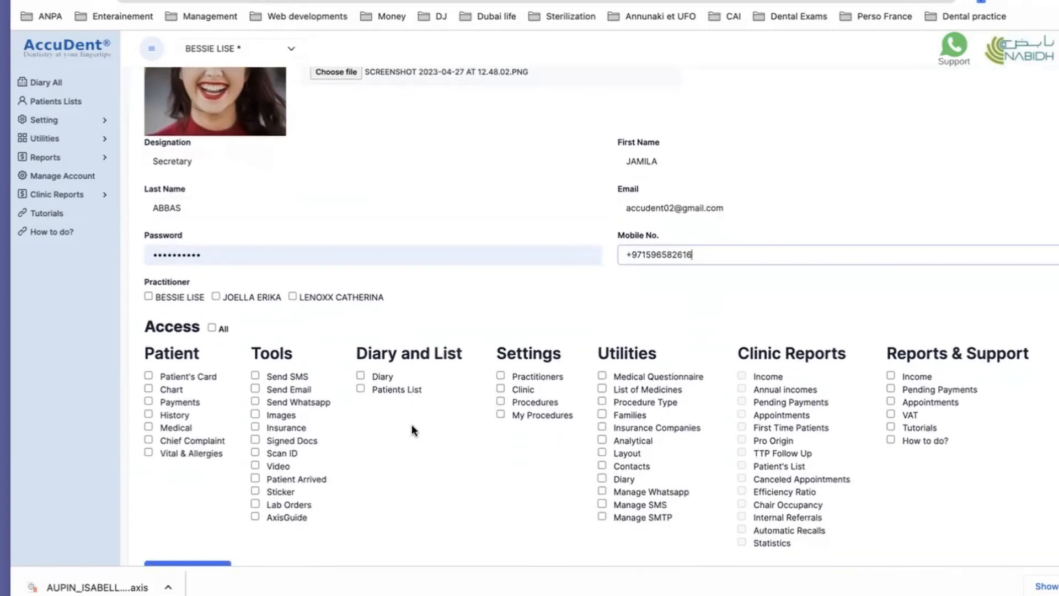
scroll(346, 273, "up", 3)
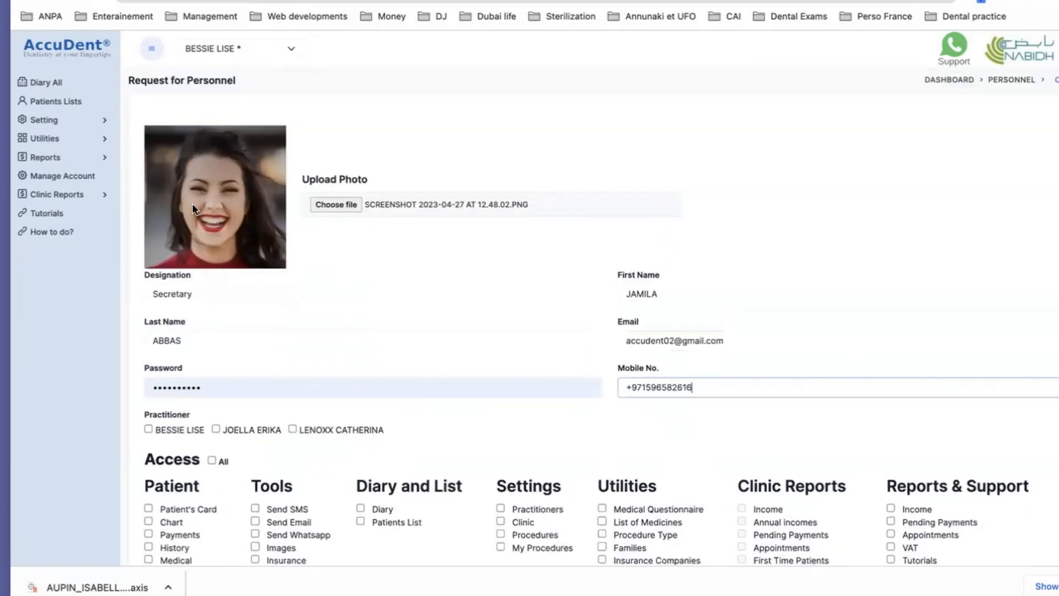
Link the secretary to the first practitioner and tick the Access All permissions box
left_click(148, 428)
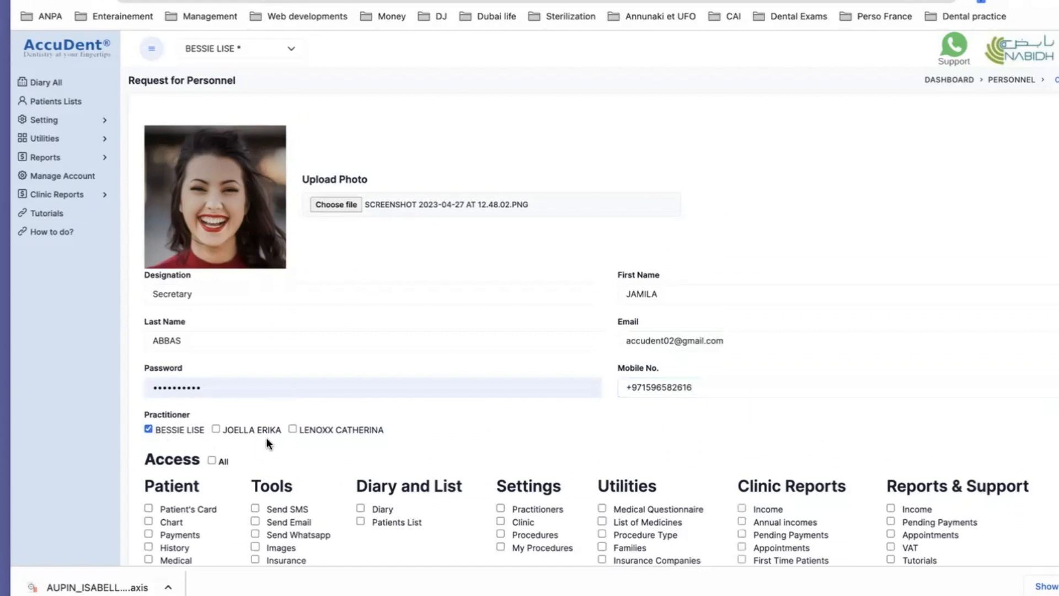
scroll(266, 437, "down", 3)
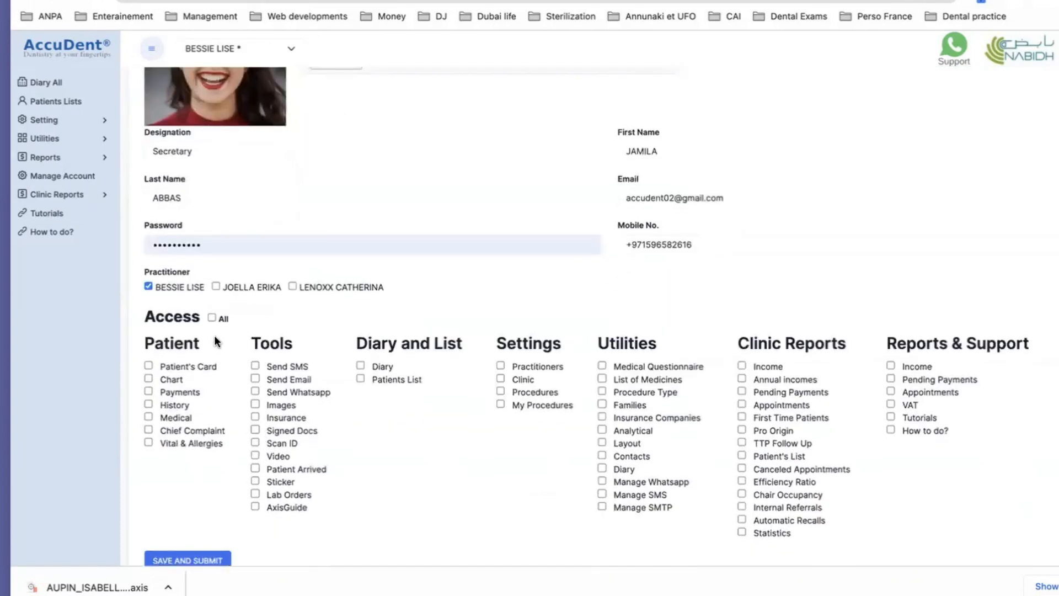
left_click(211, 319)
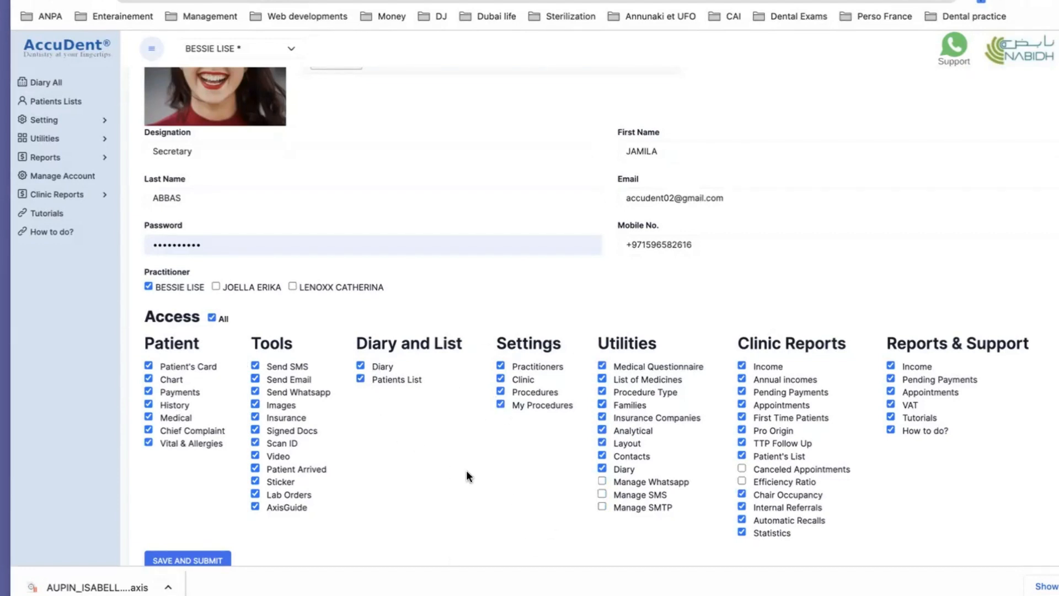
scroll(469, 465, "down", 1)
scroll(469, 465, "up", 3)
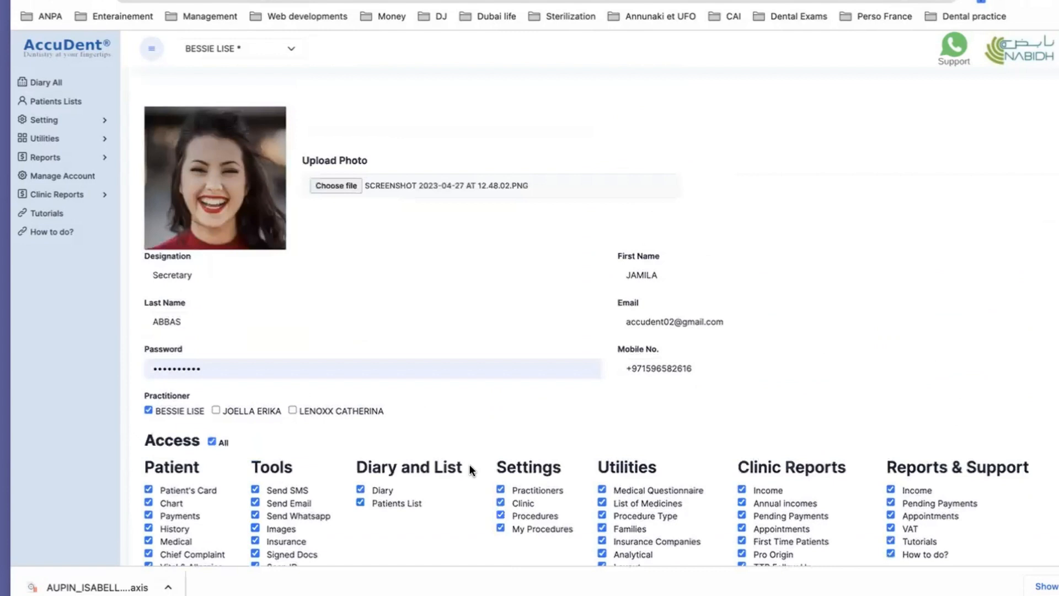
scroll(447, 442, "down", 4)
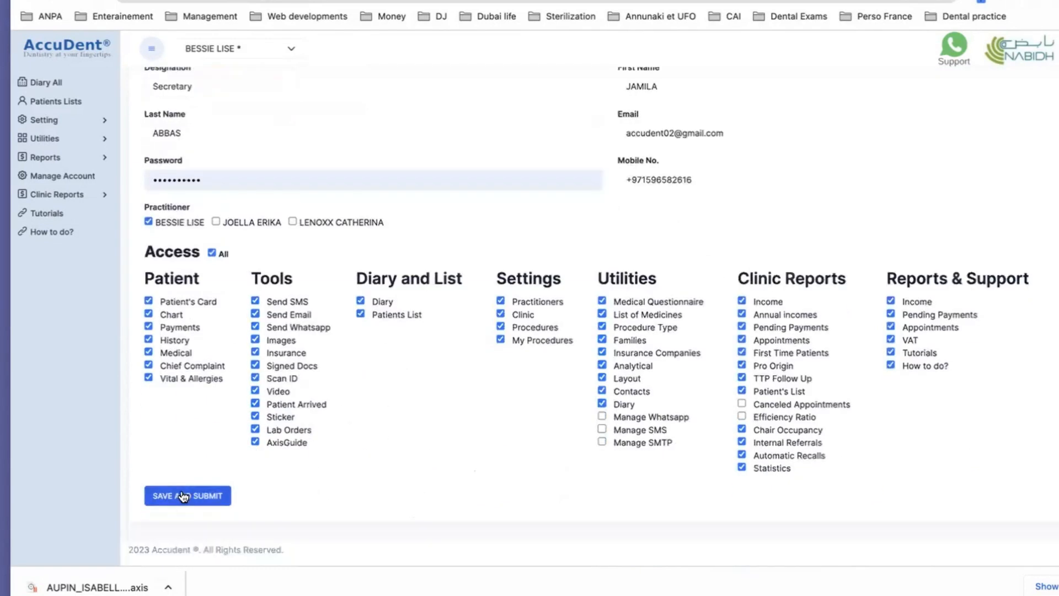
Save and submit the request, acknowledge the success alert, and handle Chrome's password prompt
left_click(184, 497)
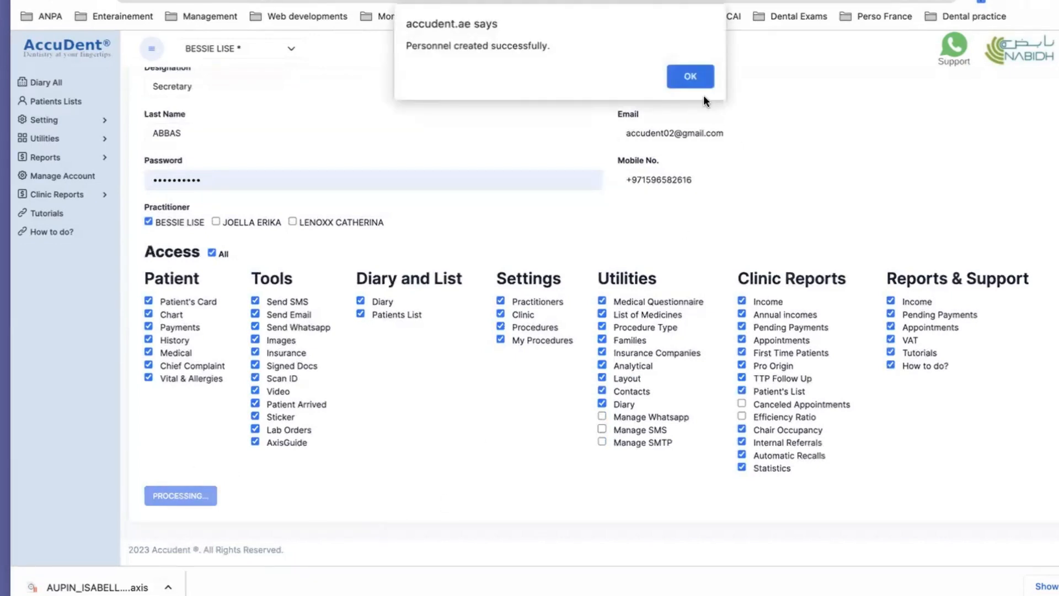
left_click(688, 69)
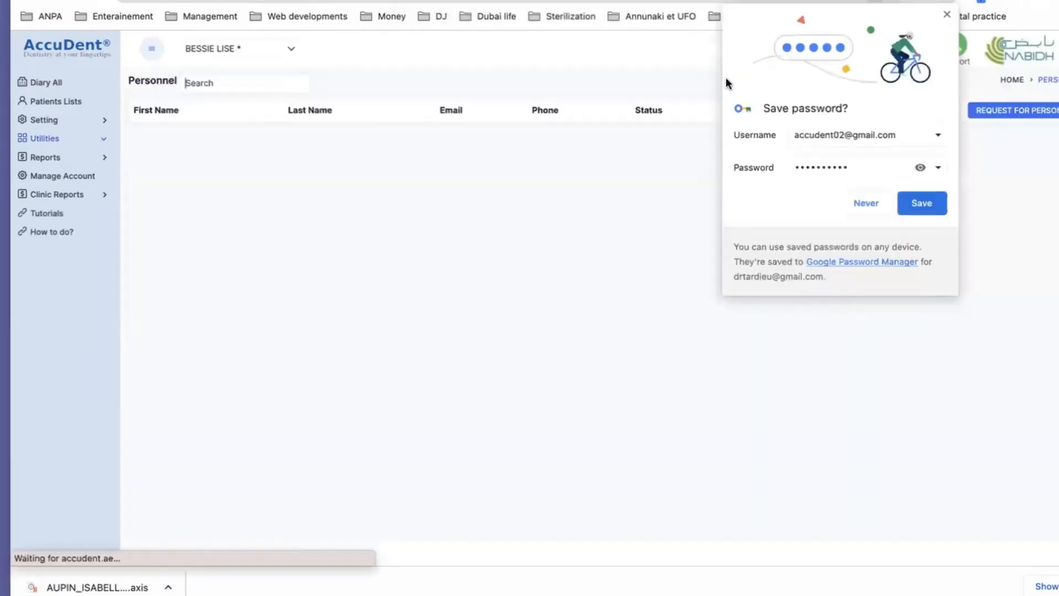
left_click(925, 202)
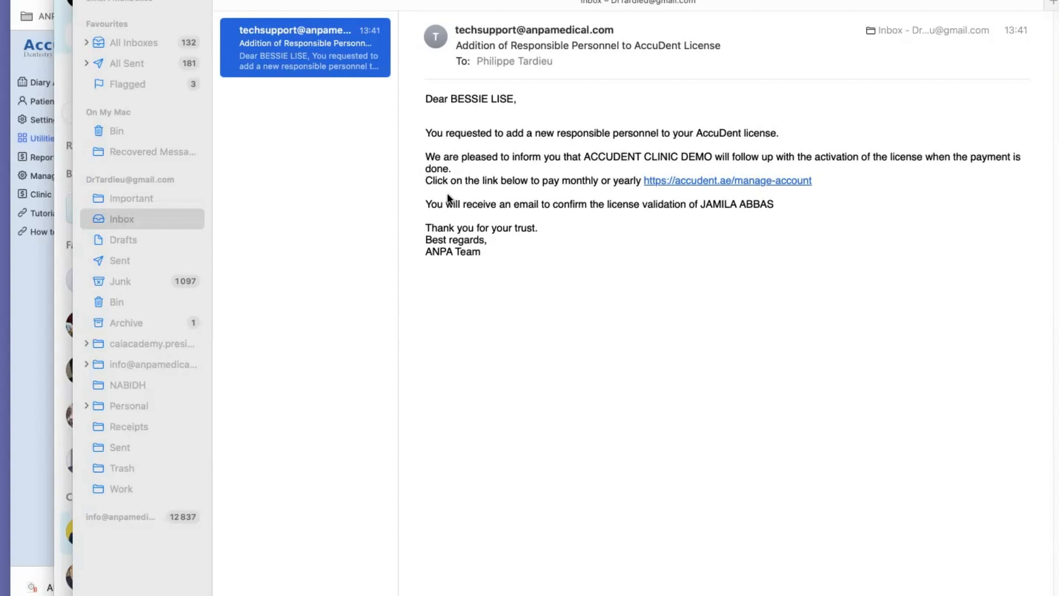
Follow the manage-account link in the confirmation email
left_click(694, 181)
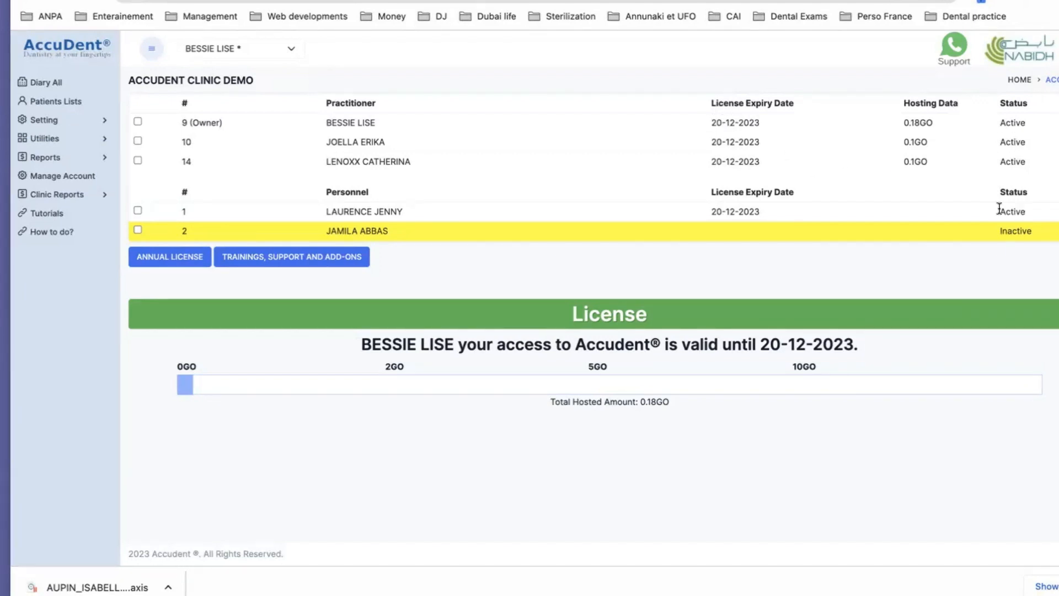
Select the inactive secretary and request a Monthly Responsible Personnel Access license (AED 250)
left_click(138, 230)
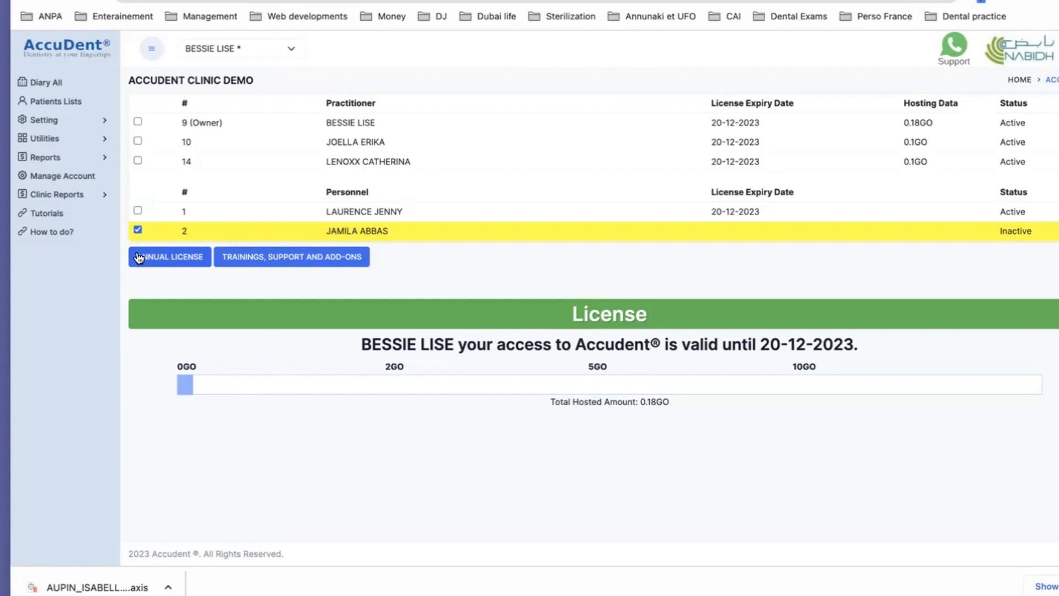
left_click(171, 254)
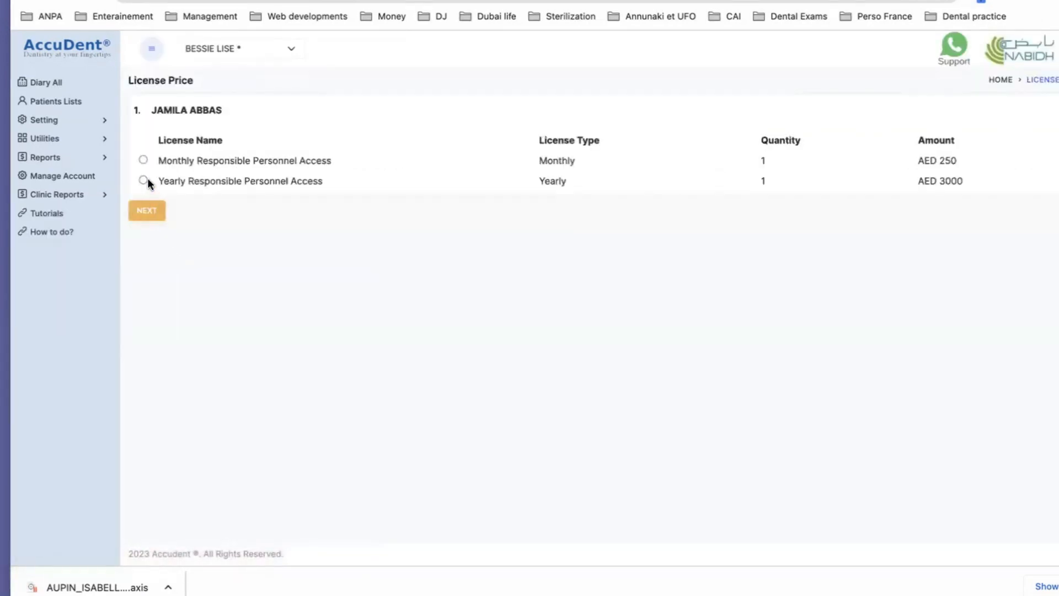
left_click(143, 161)
left_click(146, 212)
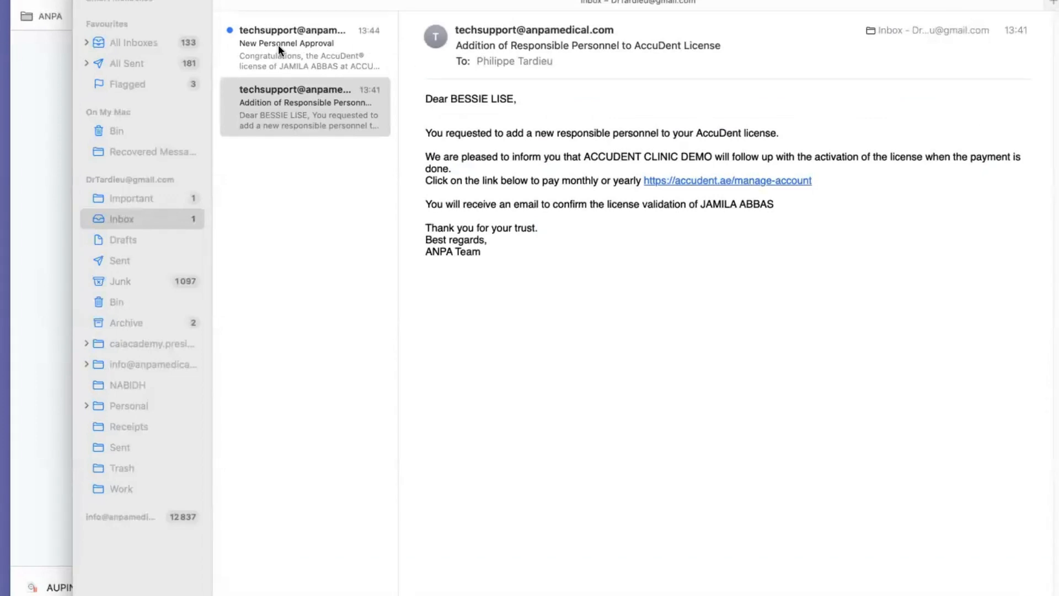
Read the New Personnel Approval email and switch to the Chrome window
left_click(276, 43)
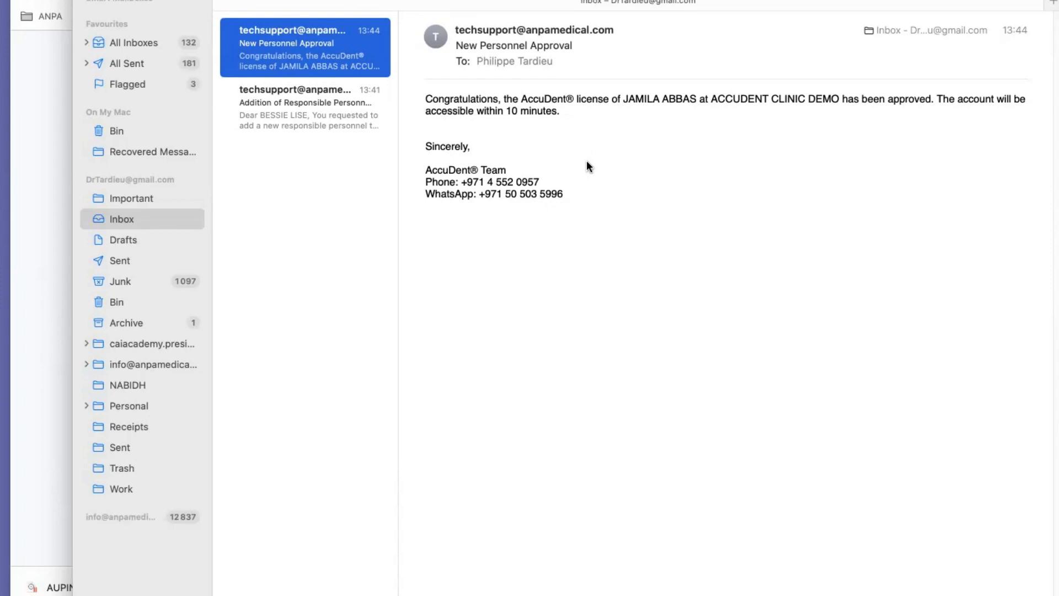
key("ctrl+Up")
left_click(902, 210)
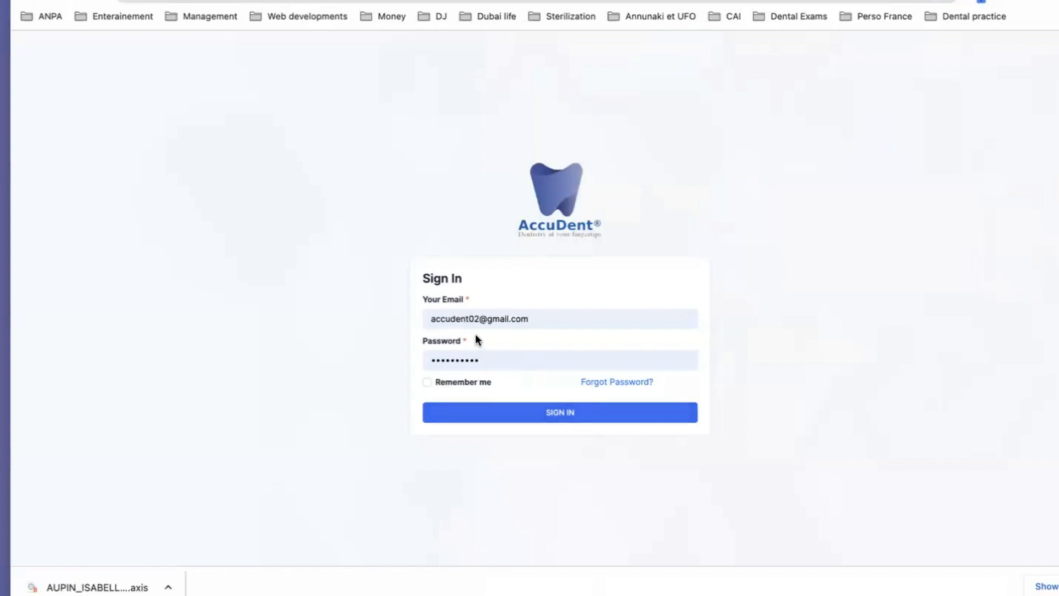
Sign in as the new secretary and expand the Setting and Utilities sections
left_click(561, 414)
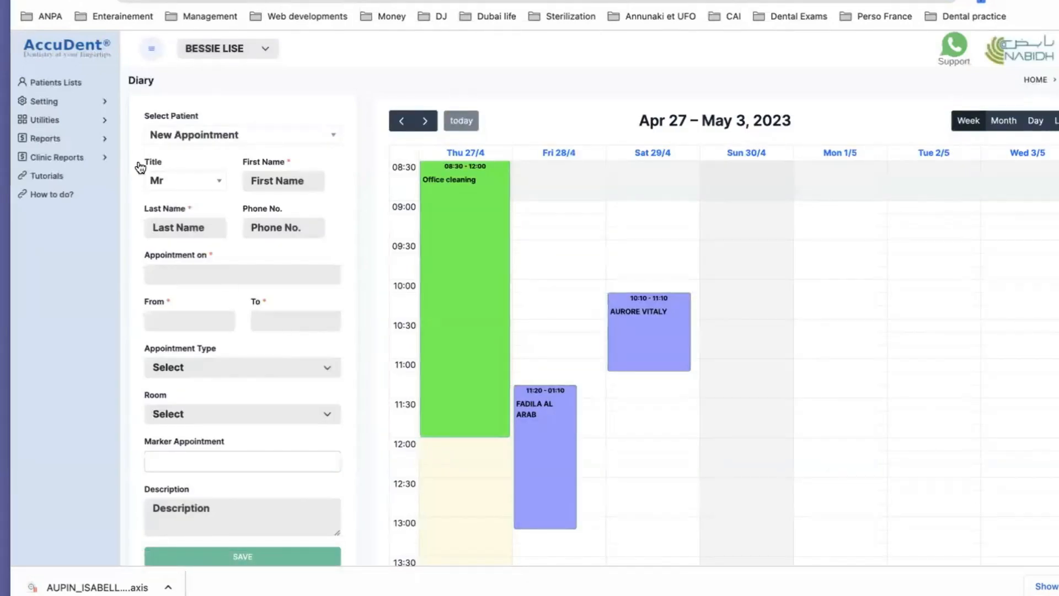
left_click(103, 104)
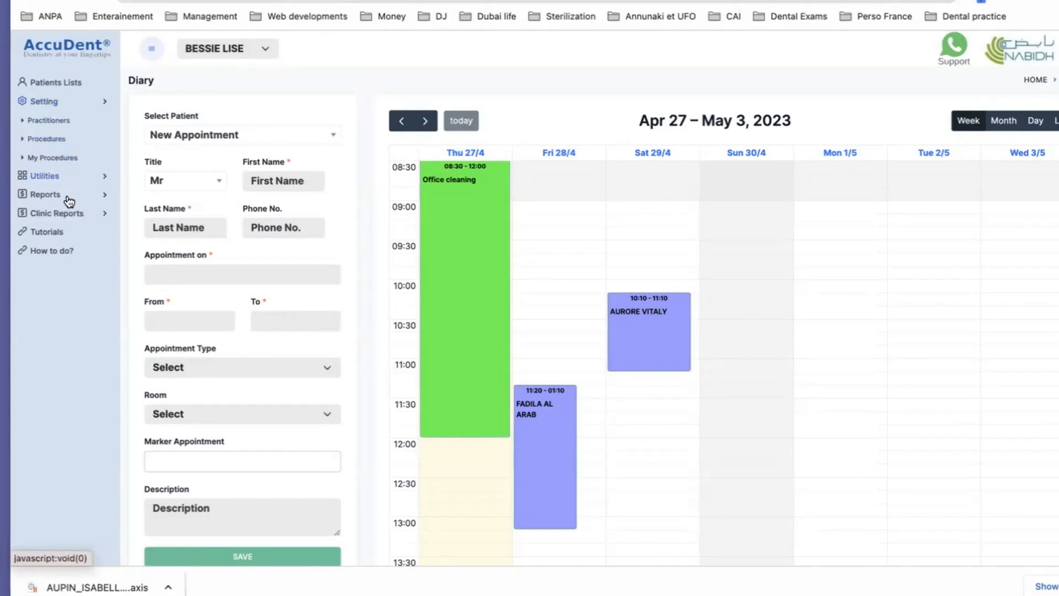
left_click(104, 178)
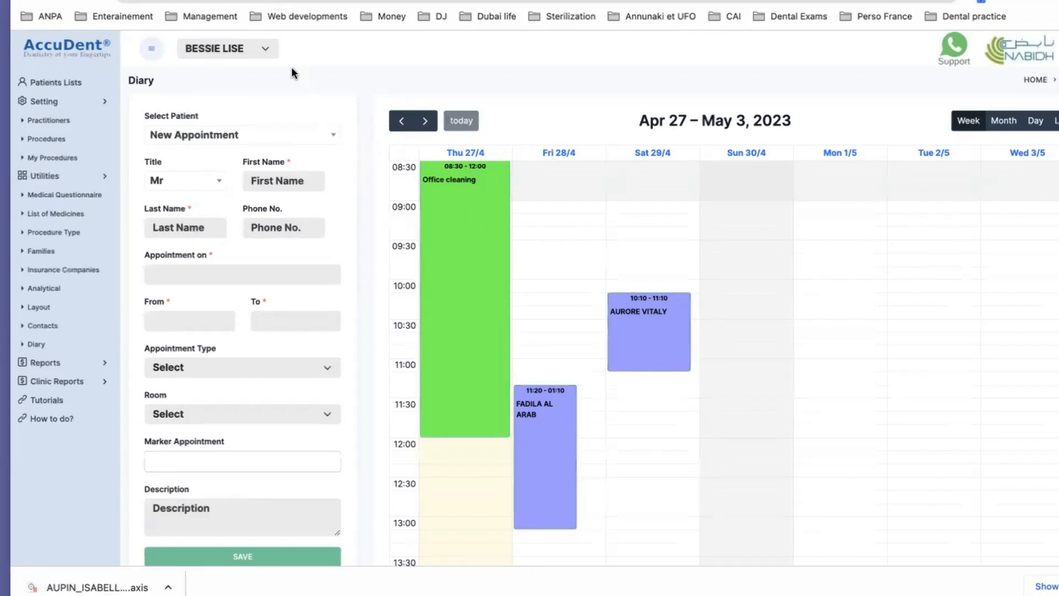
Check the practitioner list, then select the Mon 1/5 10:40 diary slot
left_click(262, 48)
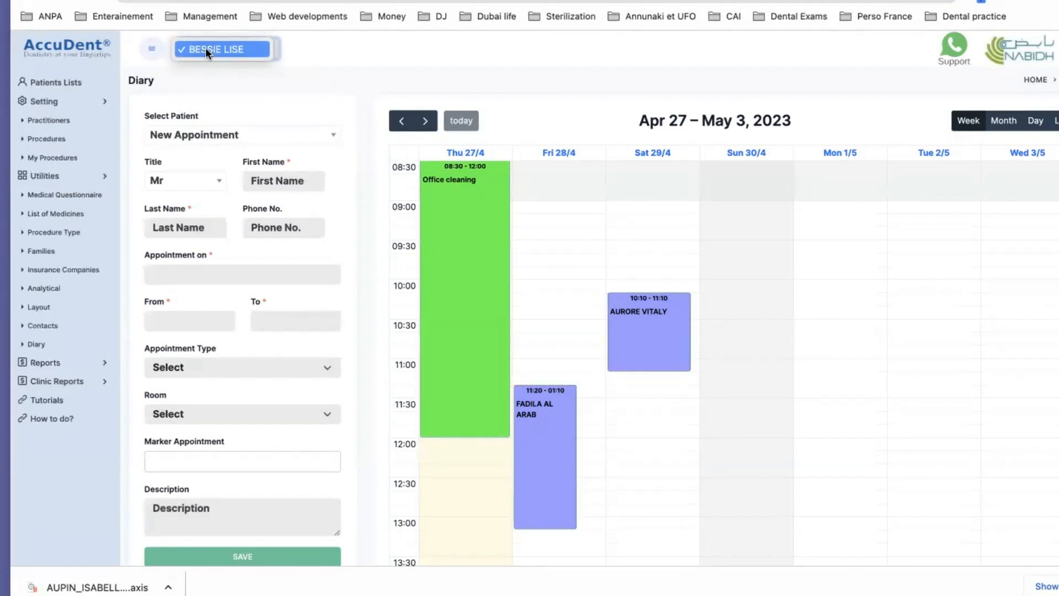
left_click(322, 54)
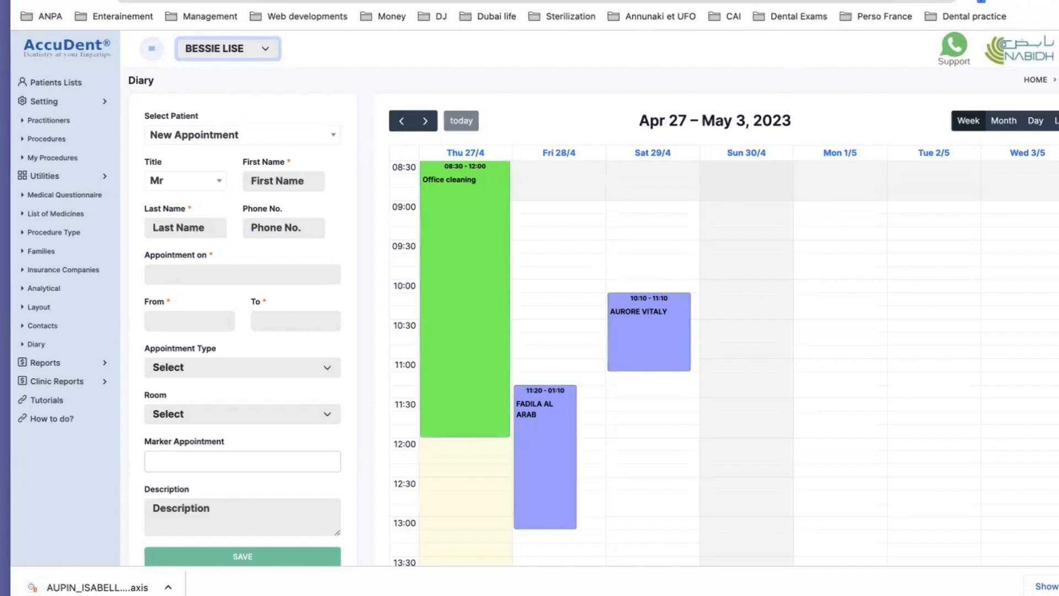
left_click(800, 341)
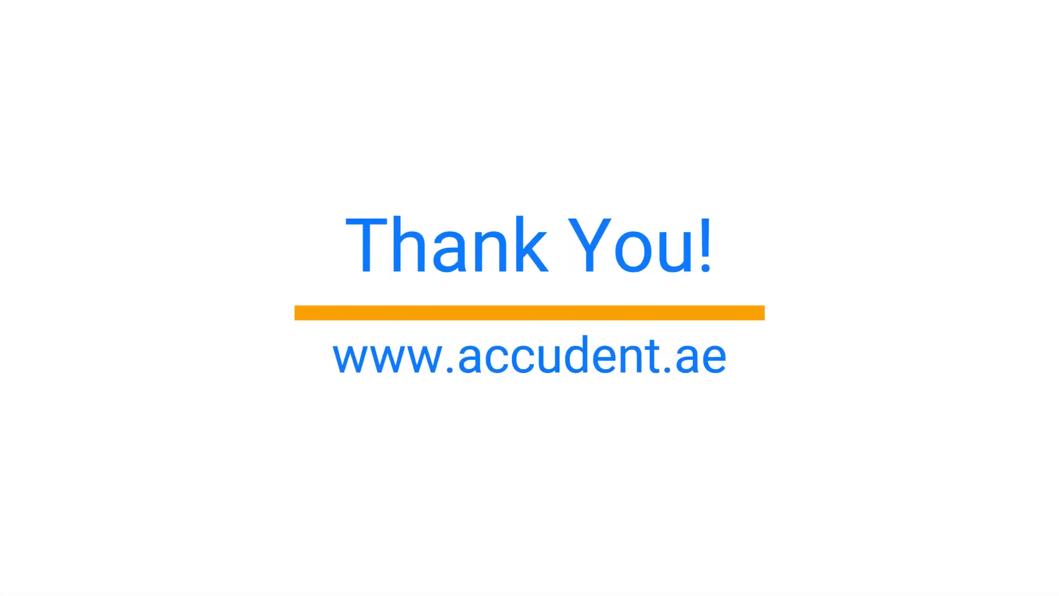